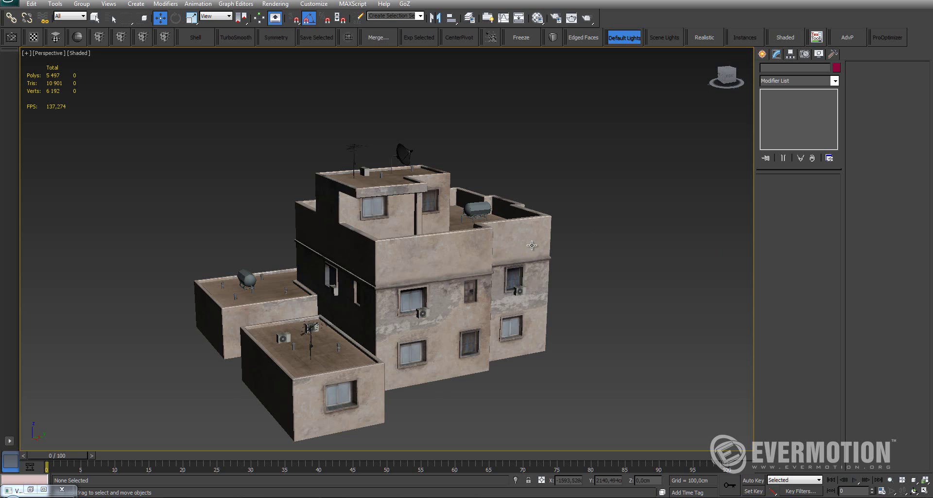
Step: Pan the Perspective view and select Building_001_high to show its Editable Poly and Unwrap UVW stack
middle_drag(528, 248, 564, 244)
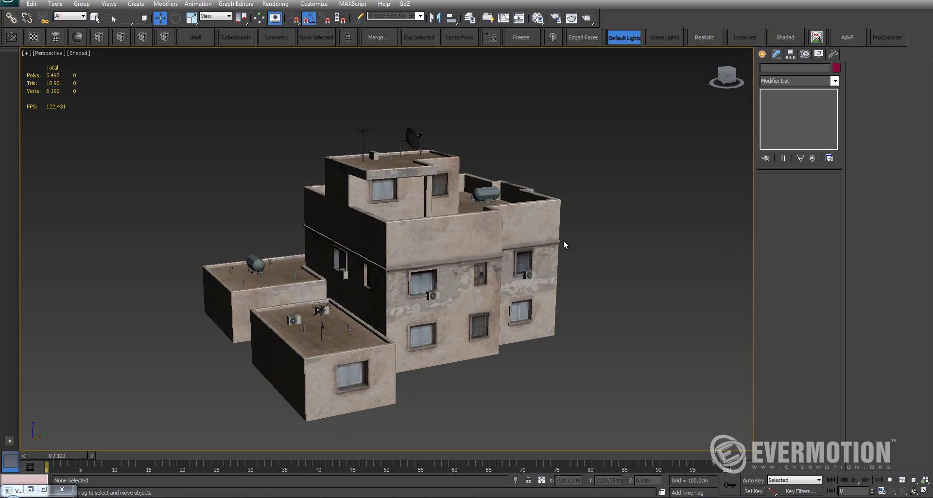
click(475, 218)
alt+middle_drag(475, 219, 493, 236)
click(493, 235)
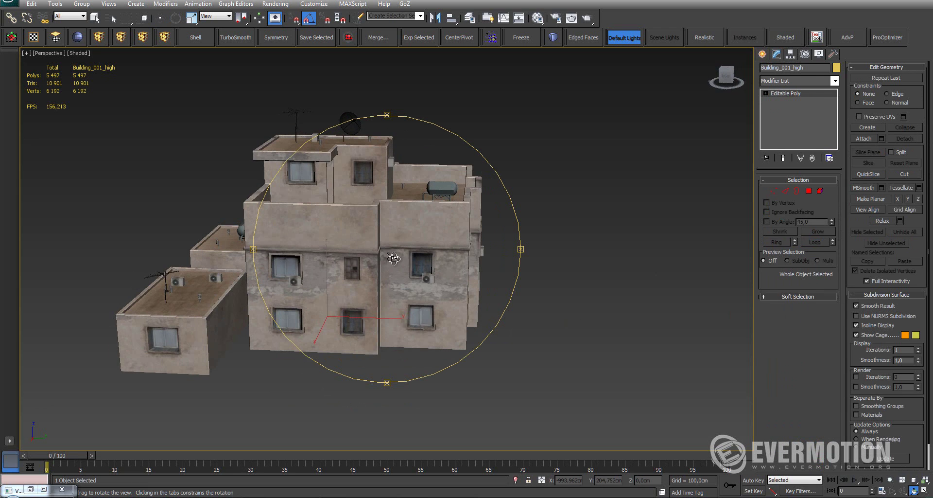
Step: Pick the building's AM_133_002_mat_000 material into the Material Editor and inspect sub-material 002_mat_001
drag(402, 265, 419, 266)
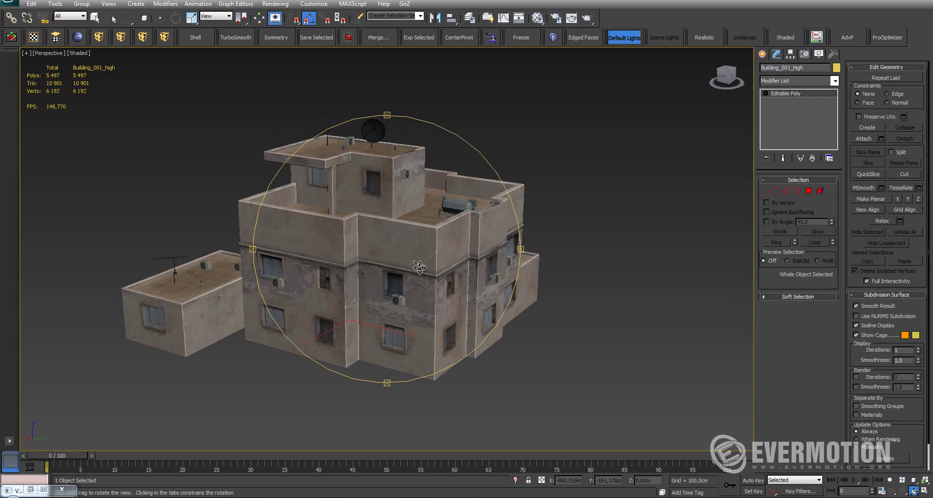
key(w)
click(536, 18)
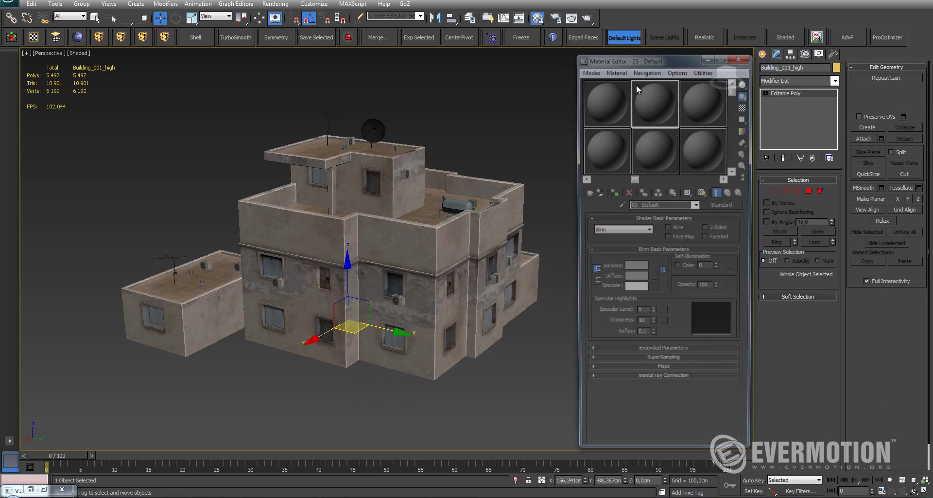
click(374, 208)
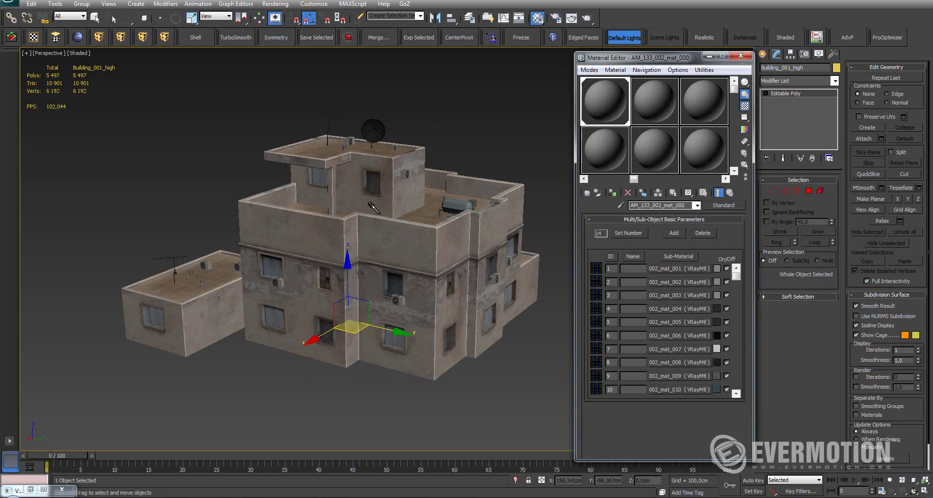
key(ctrl+r)
drag(374, 208, 426, 251)
scroll(372, 230, up, 4)
drag(373, 229, 400, 248)
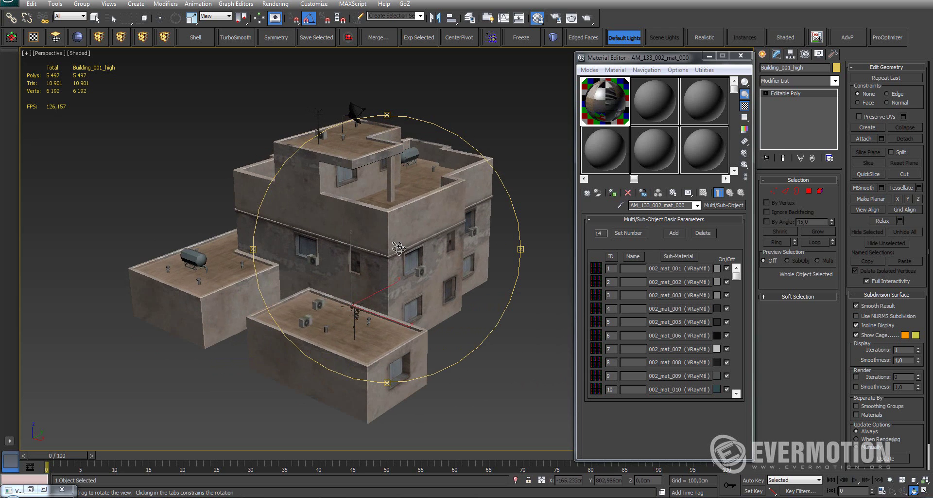
click(682, 268)
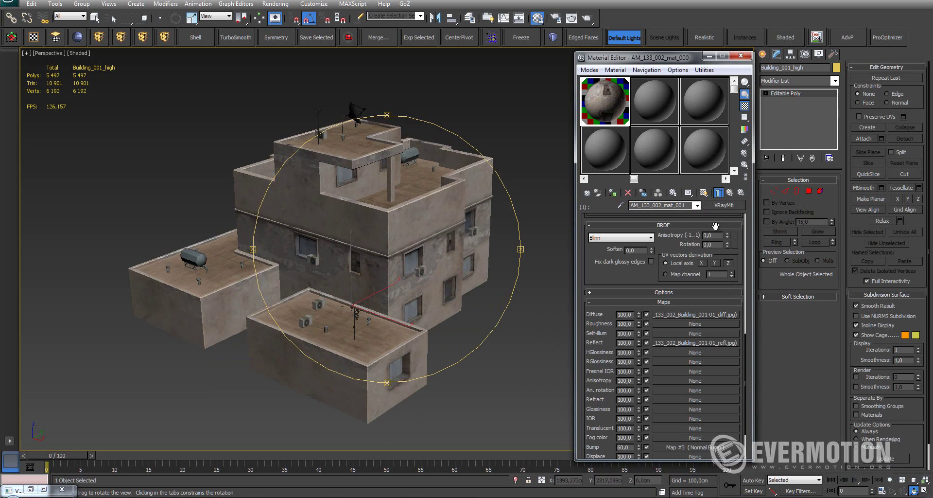
click(729, 193)
Step: Check the rooftop water tank's material ID in polygon mode, then add a new Unwrap UVW modifier
drag(422, 269, 435, 236)
key(4)
key(w)
click(437, 150)
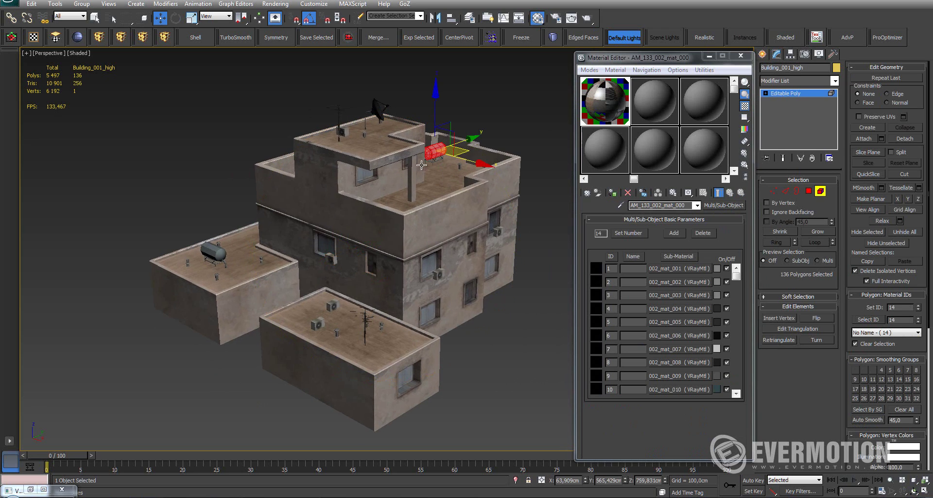
click(799, 93)
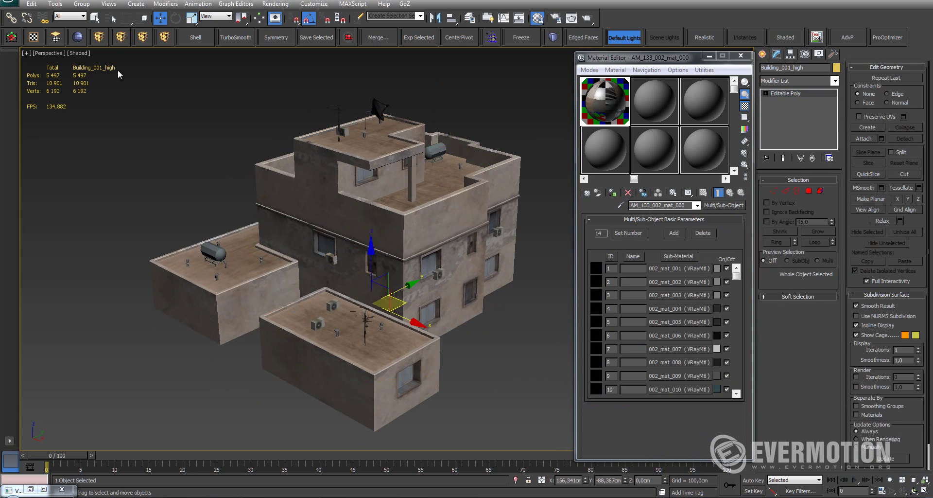
click(35, 37)
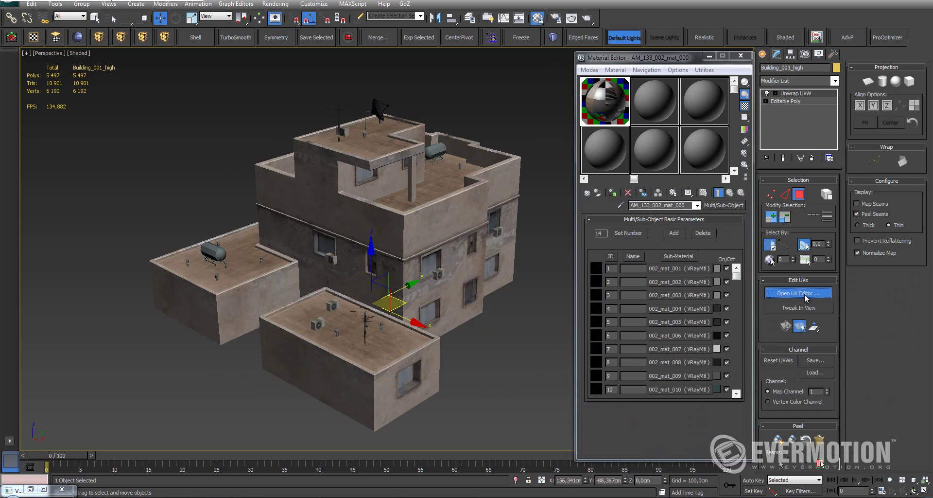
Step: Open the Unwrap UVW UV editor and orbit the view down onto the building's roof
click(810, 293)
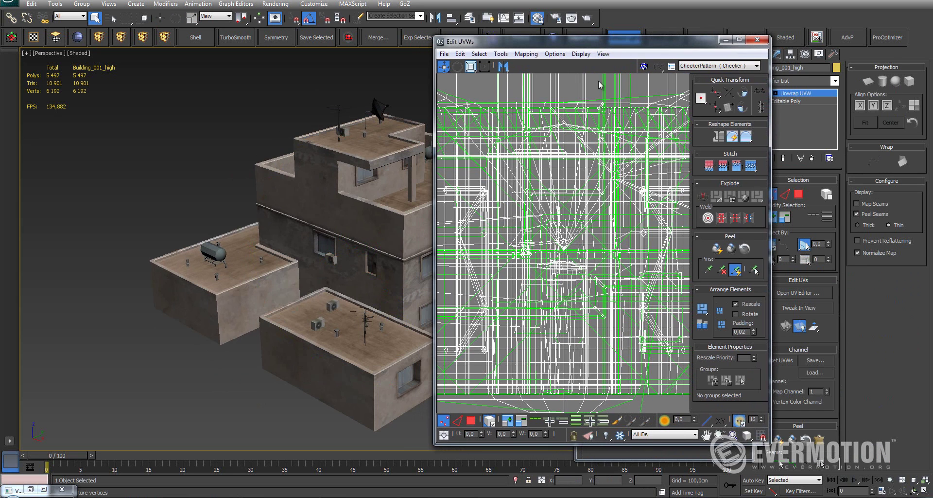
scroll(601, 202, down, 4)
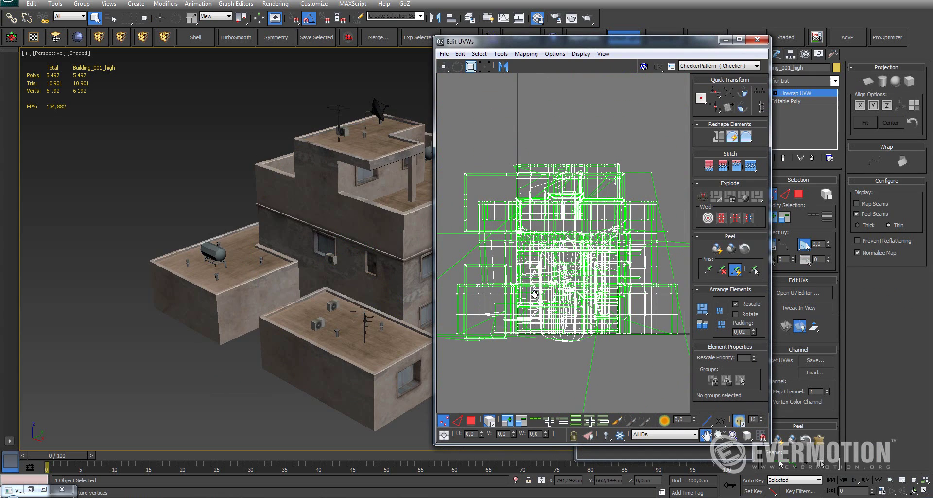
alt+middle_drag(420, 260, 332, 252)
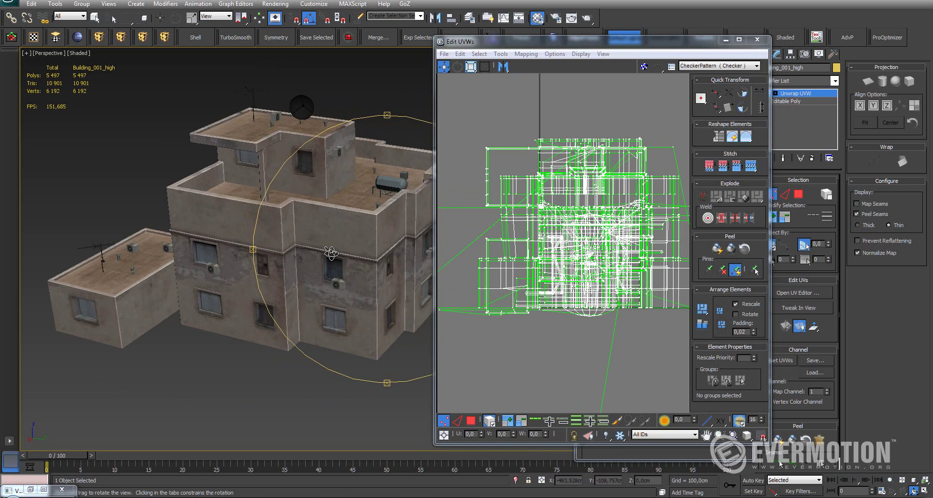
scroll(408, 207, up, 3)
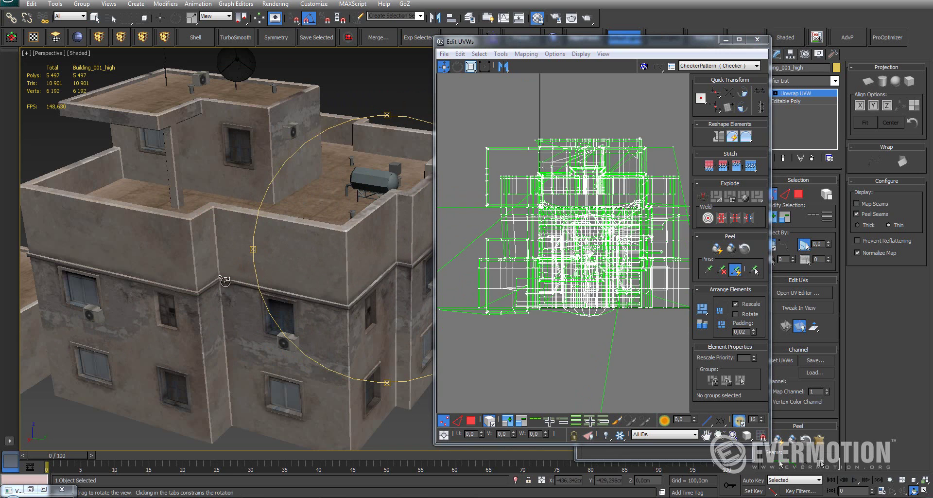
alt+middle_drag(350, 275, 343, 281)
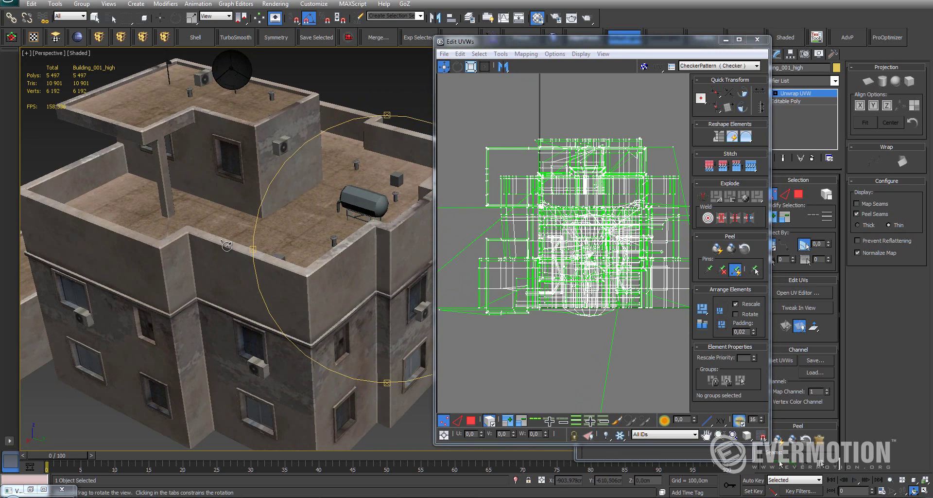
scroll(316, 248, down, 2)
alt+middle_drag(316, 248, 363, 249)
scroll(335, 249, up, 3)
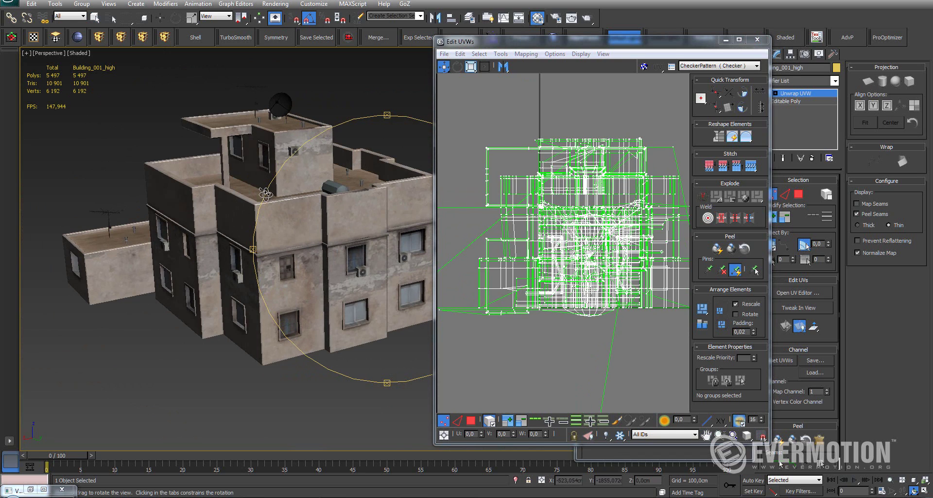
Step: Reopen the Edit UVWs window and drag it aside to reveal the Material Editor
click(559, 201)
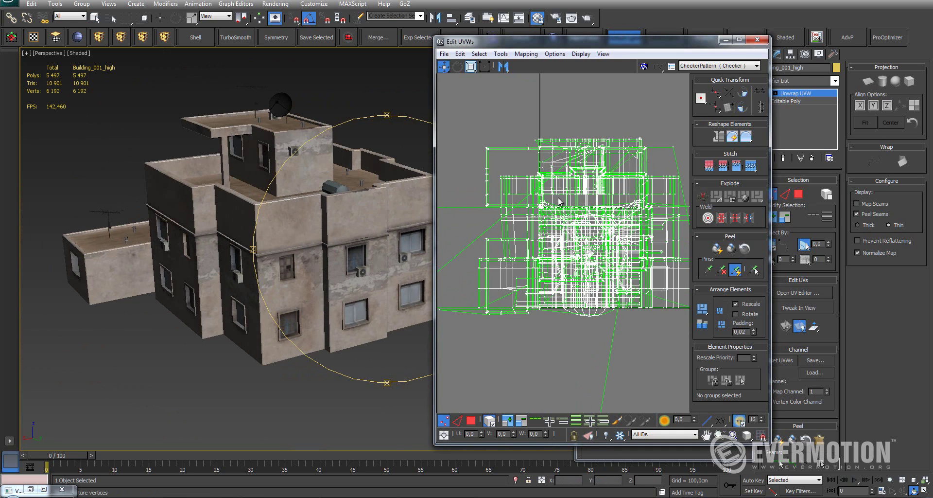
click(757, 40)
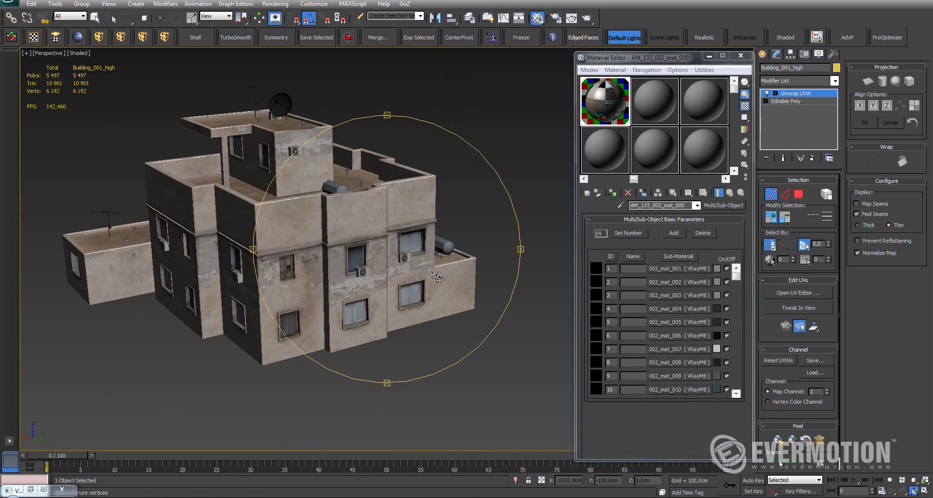
click(799, 292)
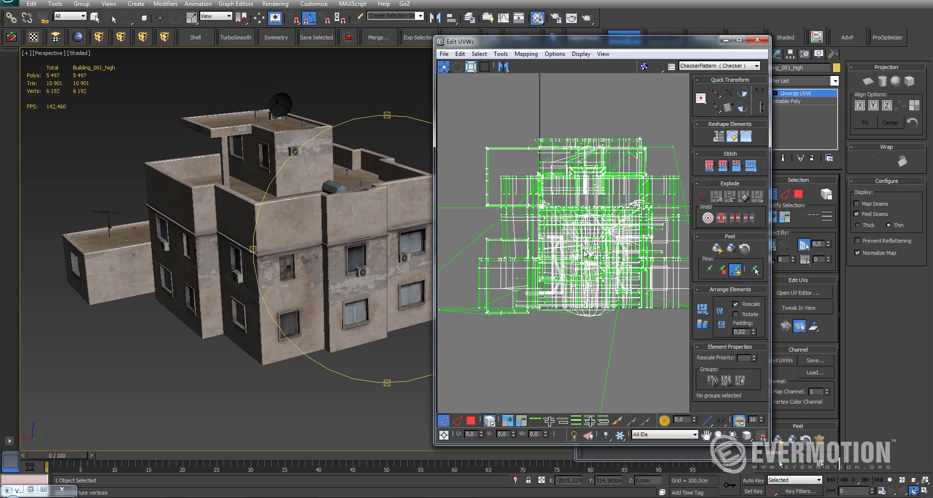
alt+middle_drag(346, 279, 366, 199)
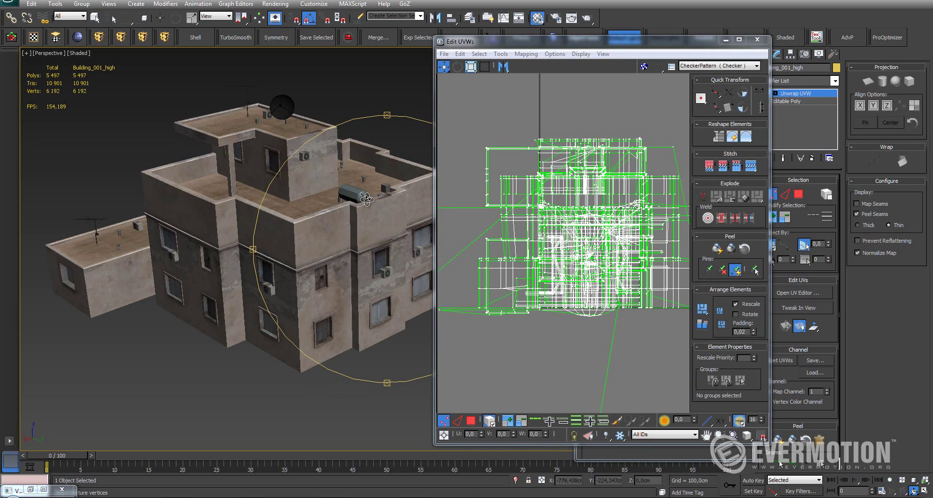
scroll(396, 291, up, 5)
scroll(369, 288, up, 5)
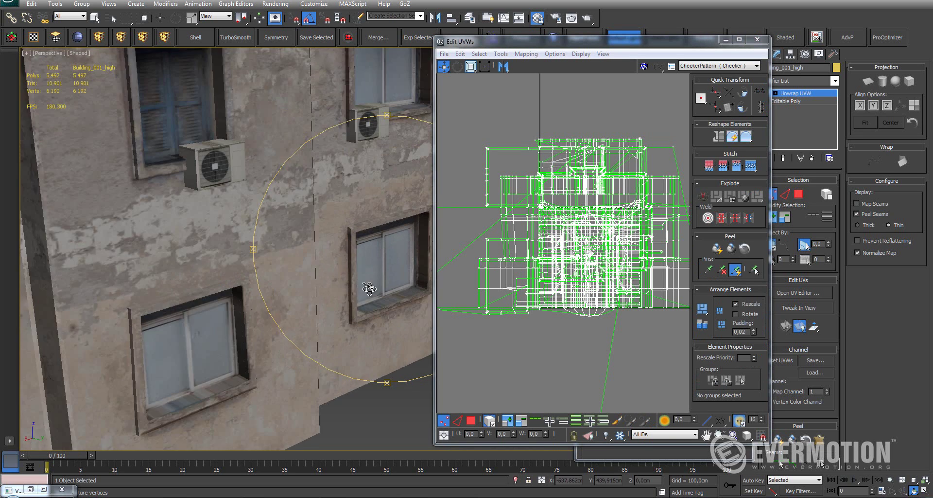
alt+middle_drag(369, 289, 381, 337)
scroll(395, 312, down, 10)
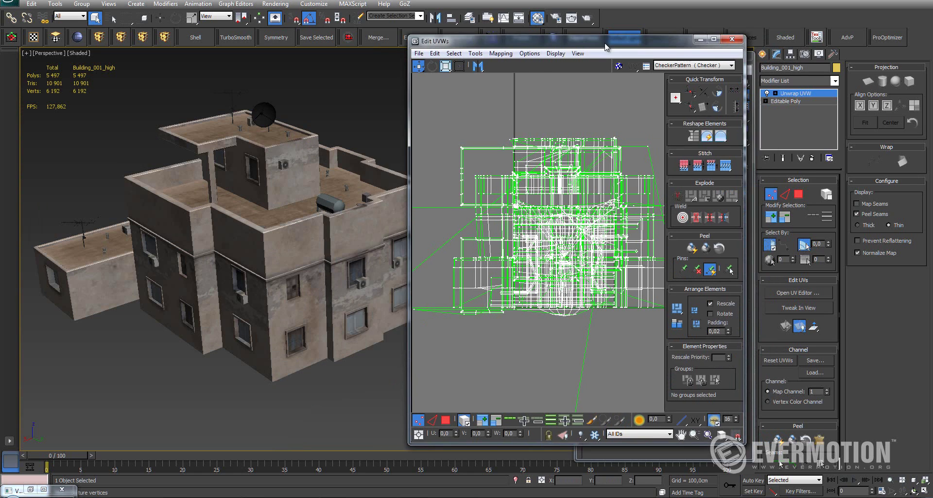
drag(534, 41, 461, 37)
middle_drag(305, 307, 291, 298)
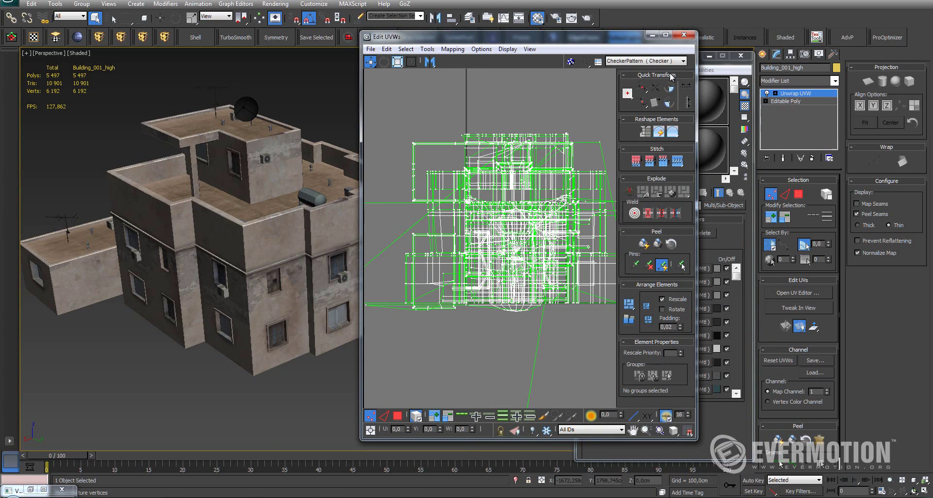
drag(607, 37, 606, 32)
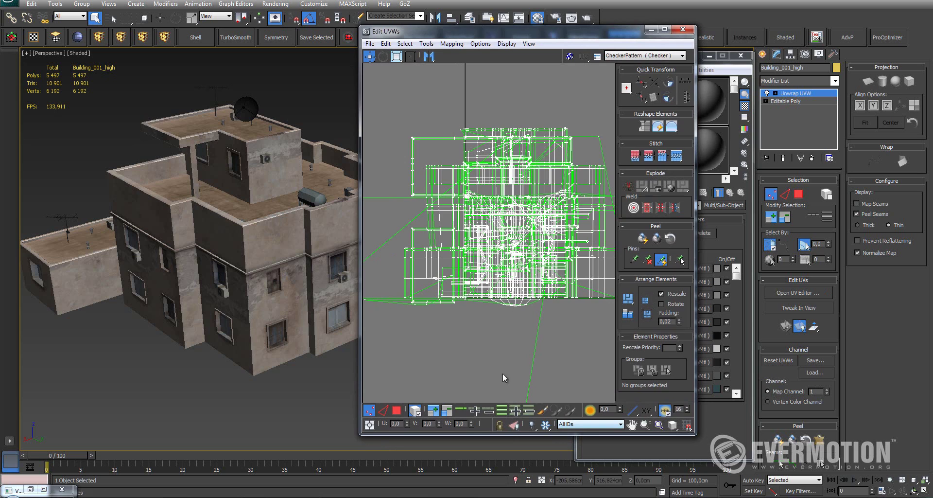
click(591, 424)
click(578, 333)
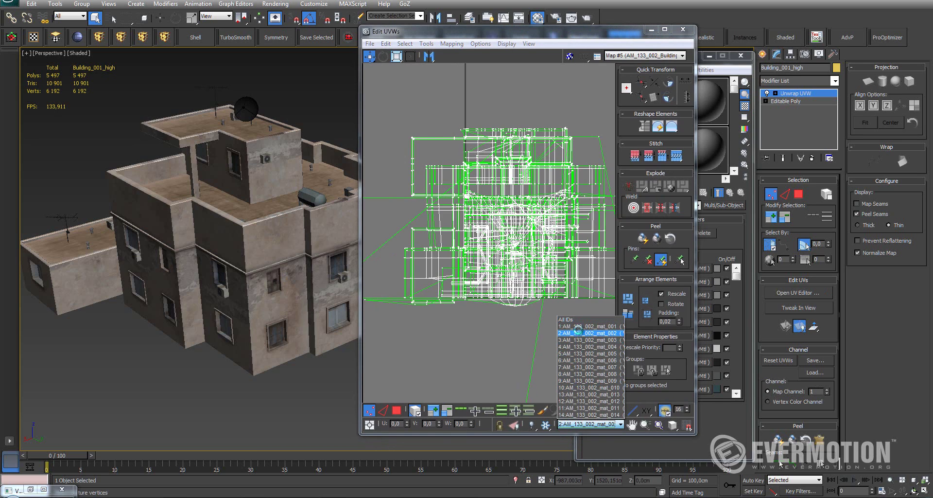
click(590, 424)
click(580, 360)
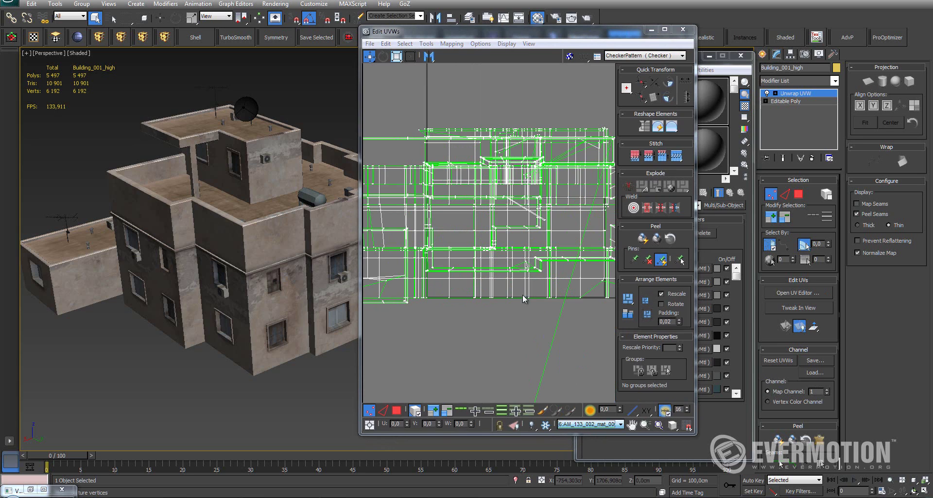
click(590, 424)
click(580, 374)
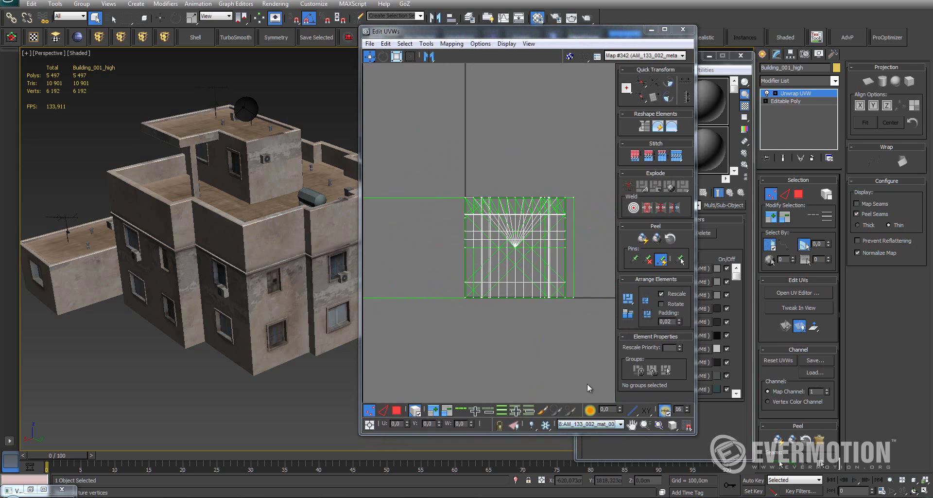
click(591, 424)
click(583, 319)
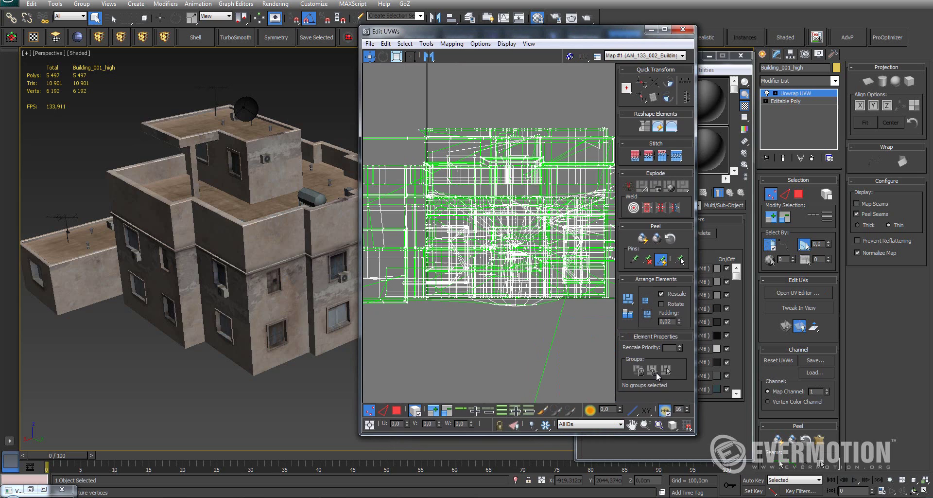
drag(561, 32, 577, 26)
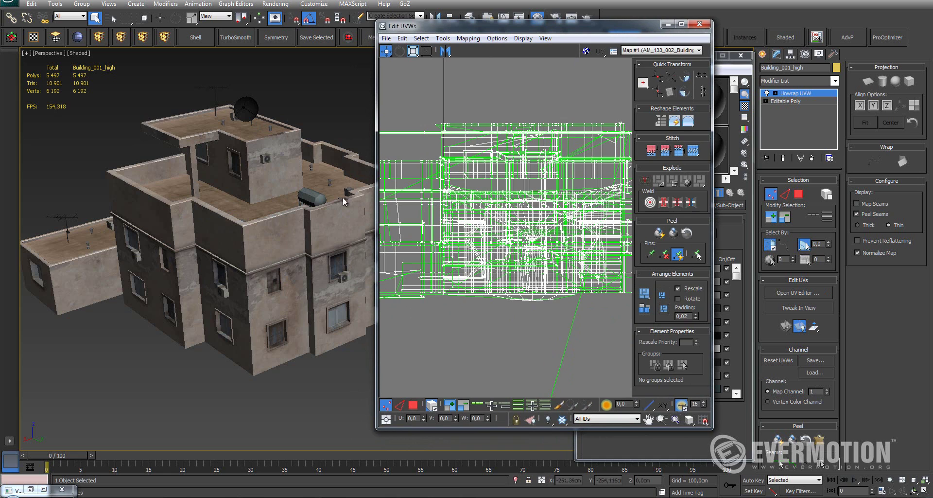
scroll(229, 293, down, 3)
alt+middle_drag(229, 292, 292, 282)
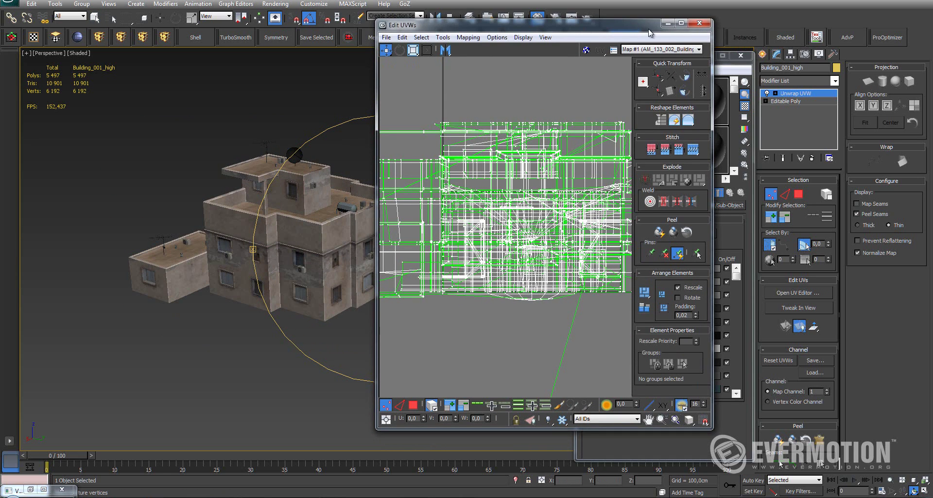
drag(580, 32, 513, 13)
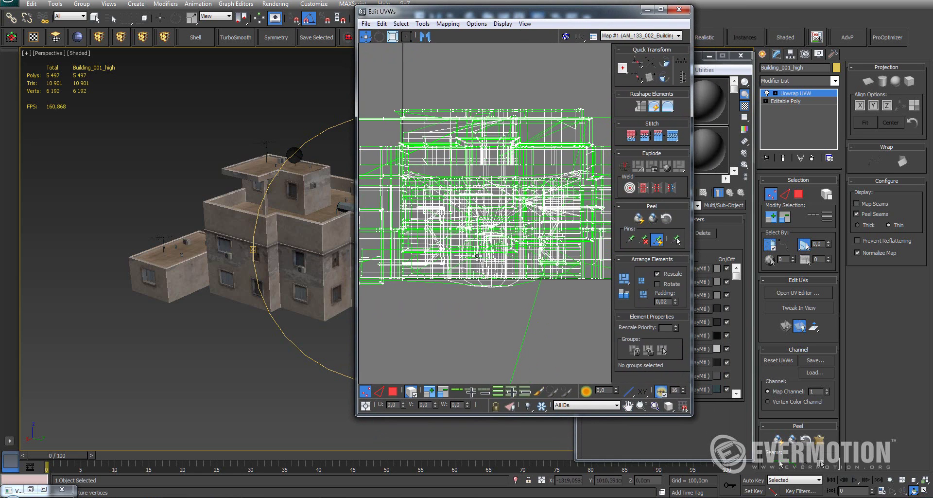
mouse_move(317, 273)
alt+middle_down()
mouse_move(281, 266)
mouse_move(307, 269)
alt+middle_up()
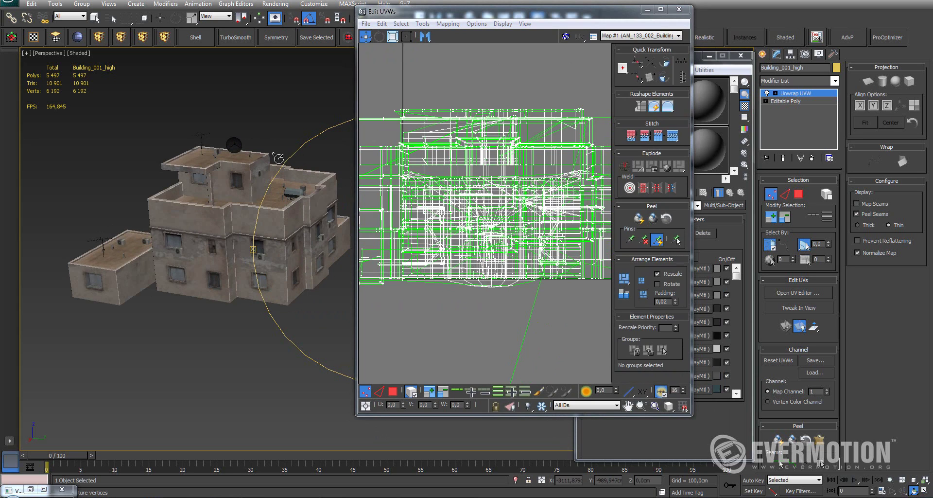
right_click(467, 194)
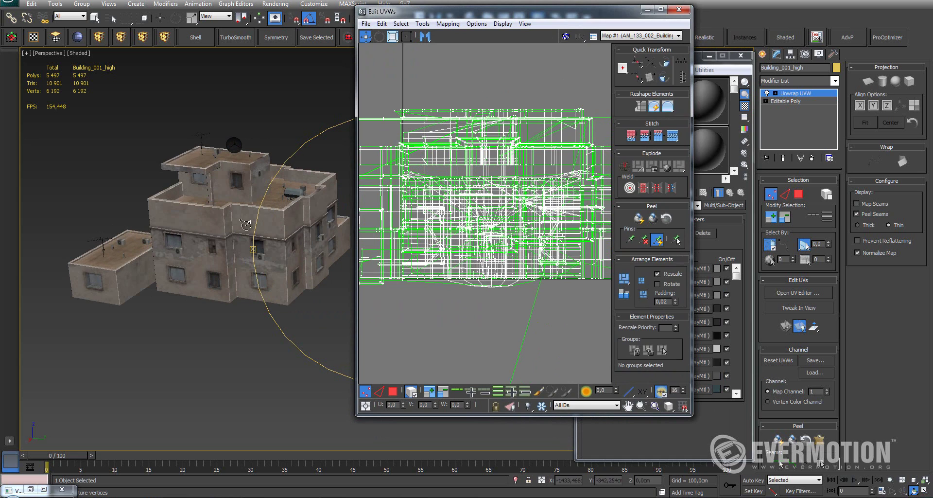
alt+middle_drag(282, 250, 288, 246)
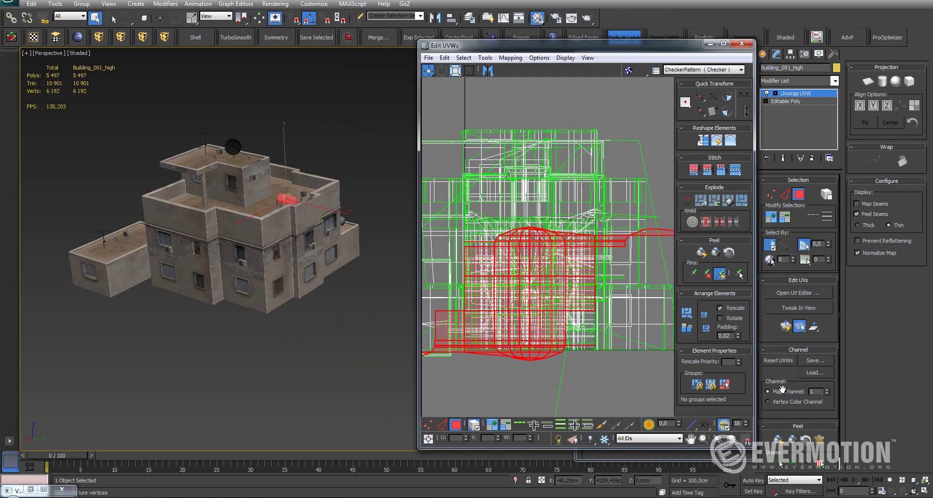
Step: Switch Map Channel to 2, abandoning edits, and view that channel's existing UV layout
click(827, 389)
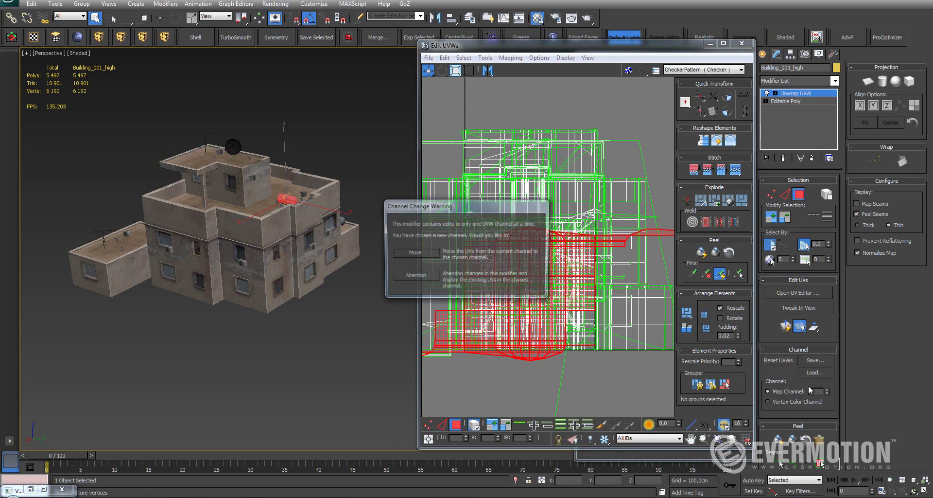
click(414, 275)
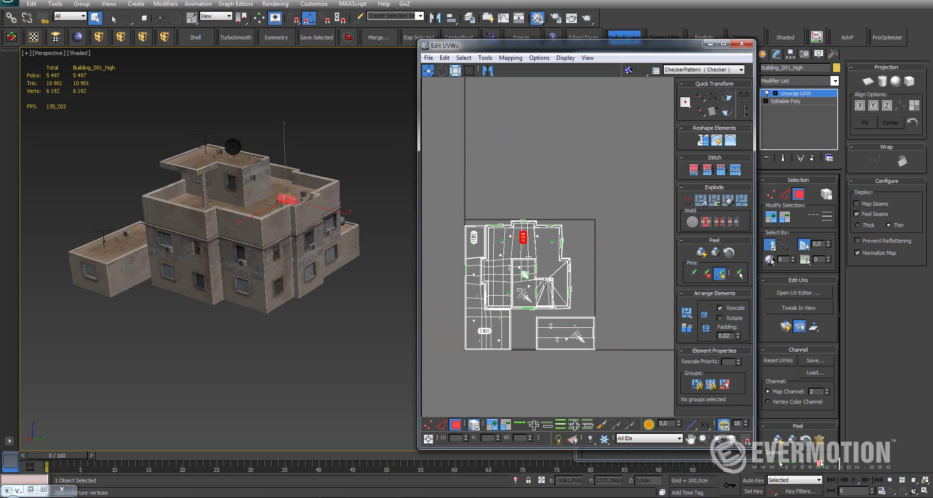
middle_drag(557, 282, 566, 272)
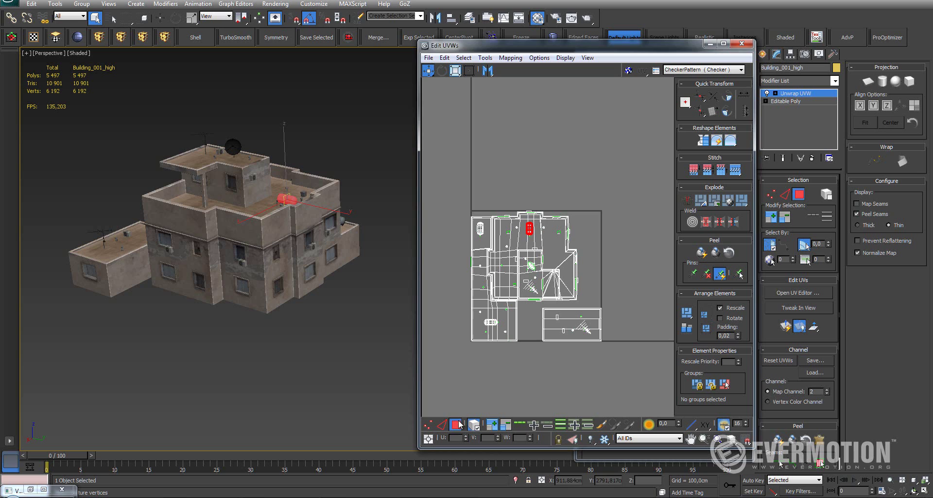
Step: Select all of the building's UVs and bring up the Flatten Mapping settings
key(ctrl+a)
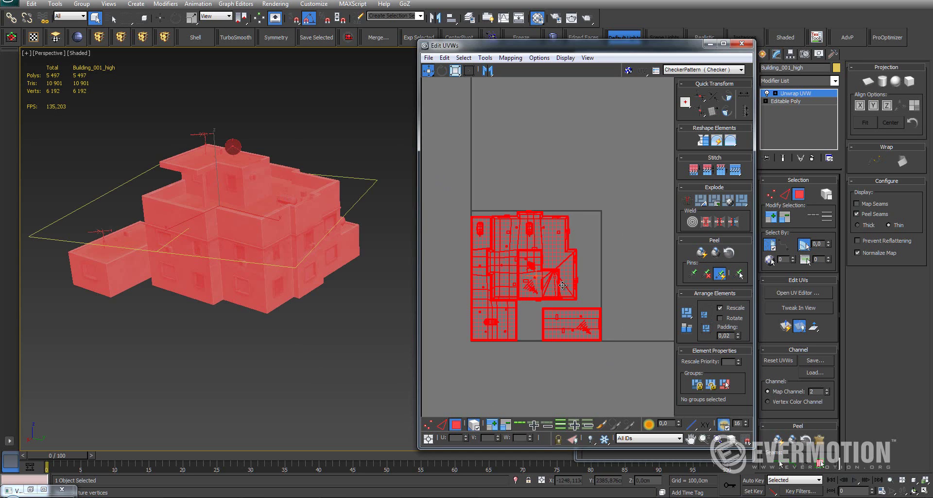
click(572, 201)
key(ctrl+a)
click(484, 58)
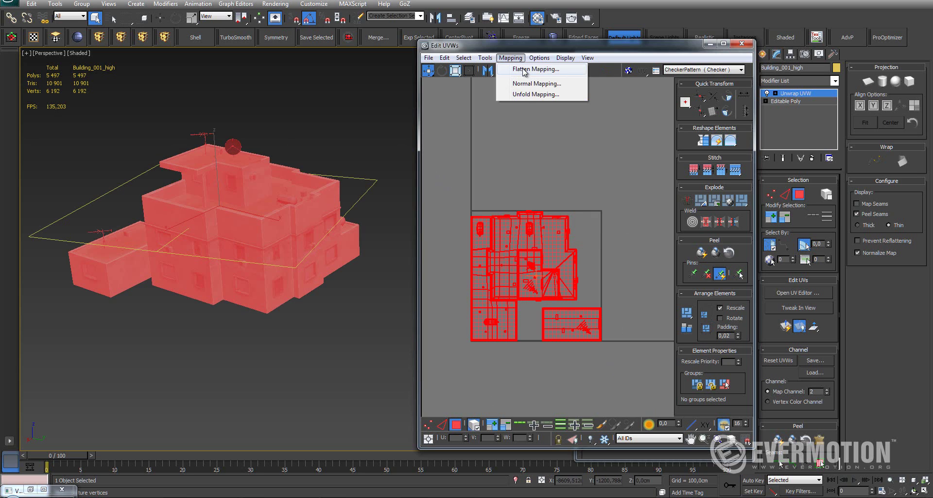
click(524, 70)
drag(83, 1, 468, 47)
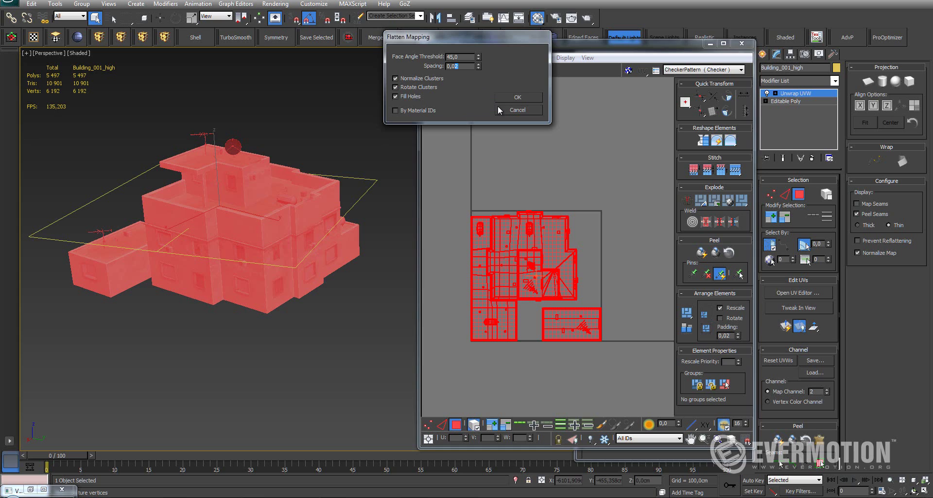
Step: Flatten the UVs with a 45 face-angle threshold and 0,005 spacing
text(05)
key(Return)
drag(442, 38, 504, 69)
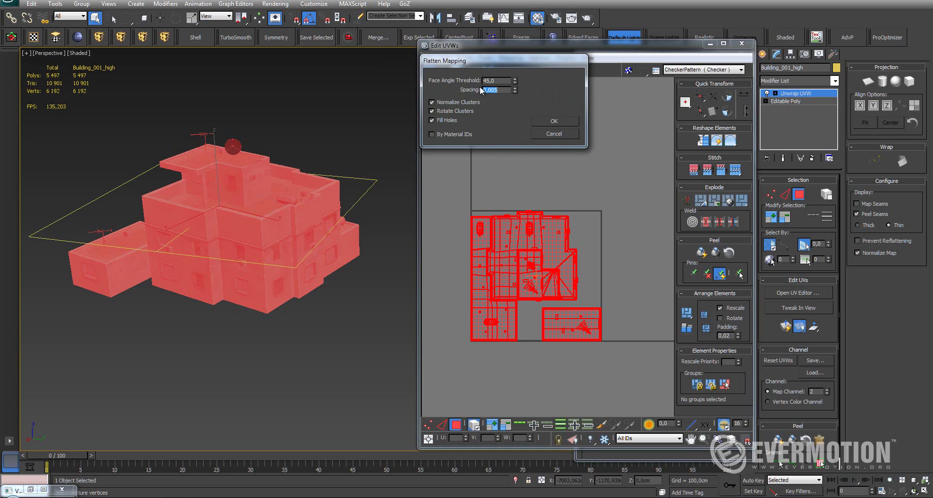
drag(474, 61, 505, 67)
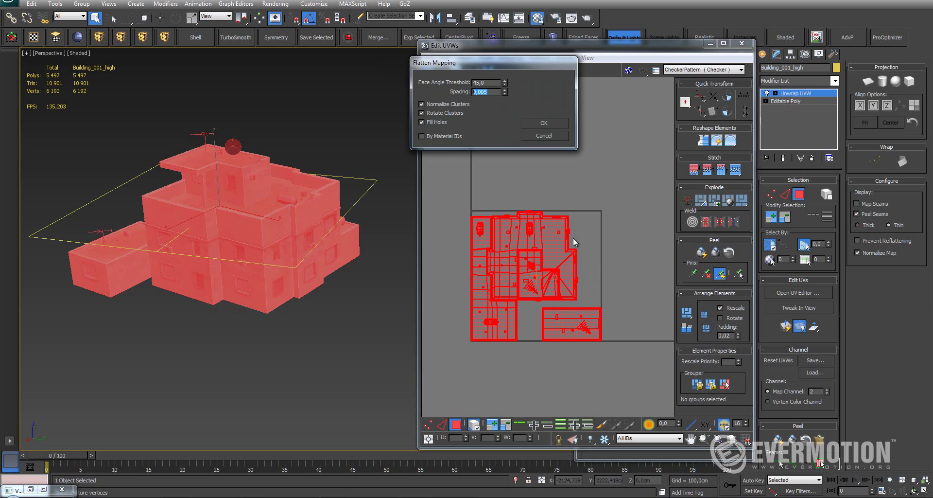
click(486, 92)
drag(506, 62, 515, 66)
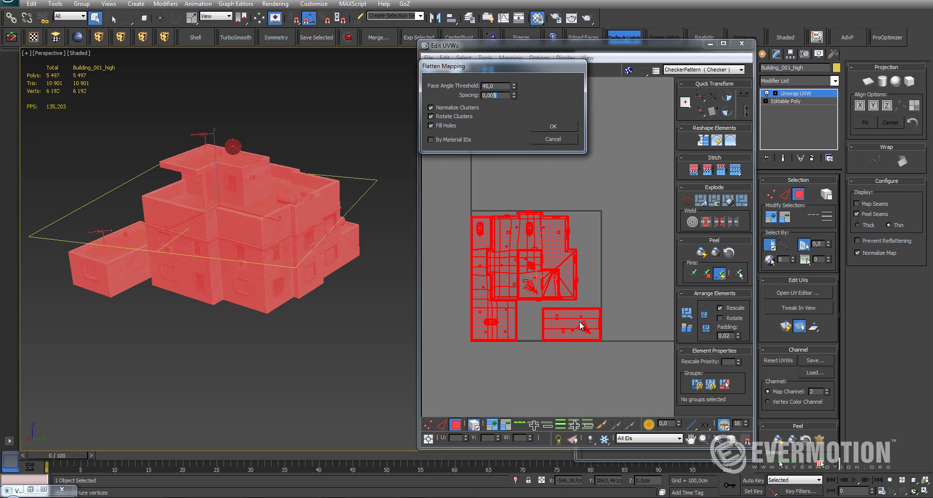
double_click(499, 97)
drag(506, 68, 500, 68)
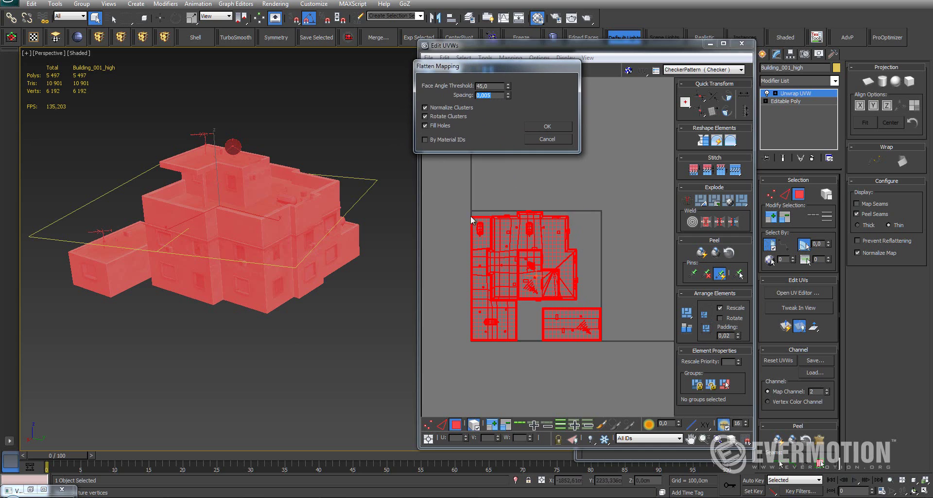
drag(496, 66, 504, 66)
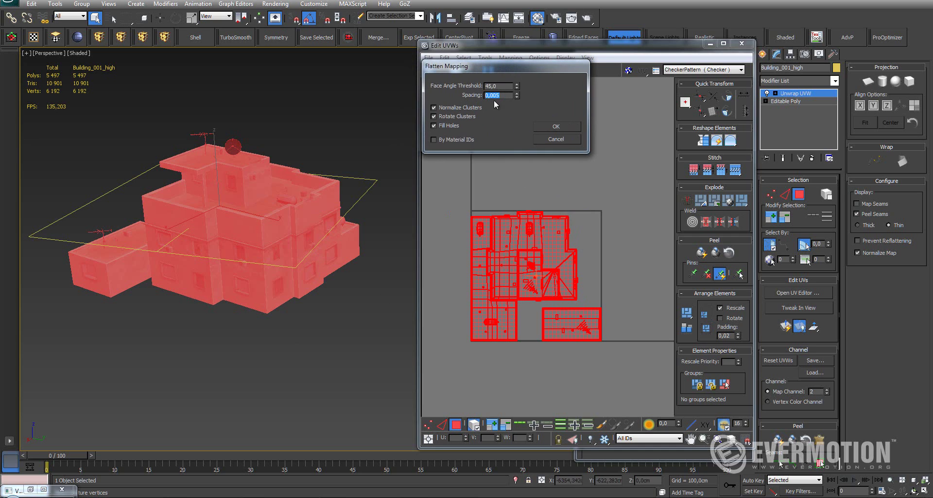
click(558, 124)
Step: Deselect the flattened UVs and pan around the tile to inspect the packed channel 2 clusters
scroll(572, 262, up, 4)
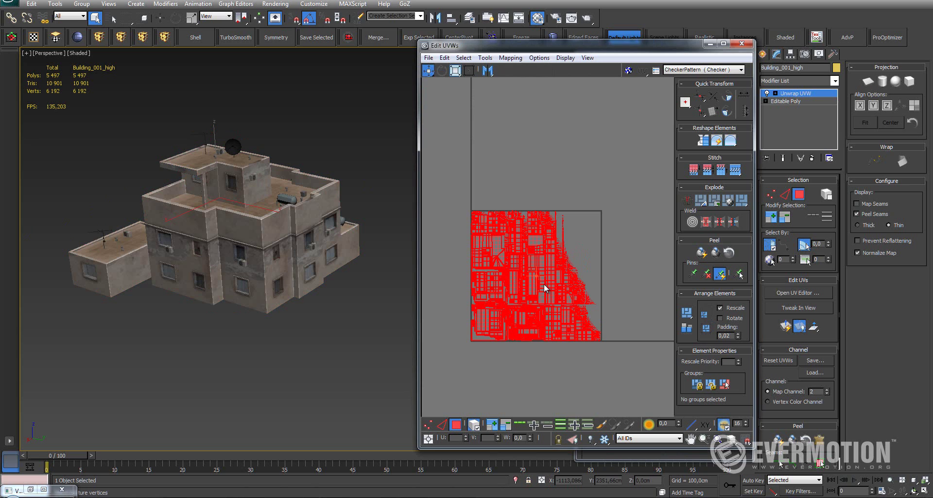
click(607, 240)
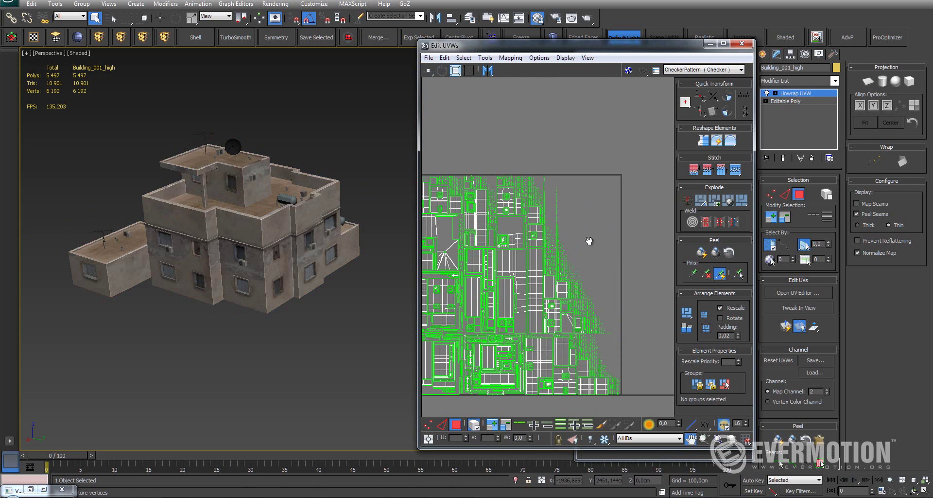
middle_drag(591, 202, 593, 170)
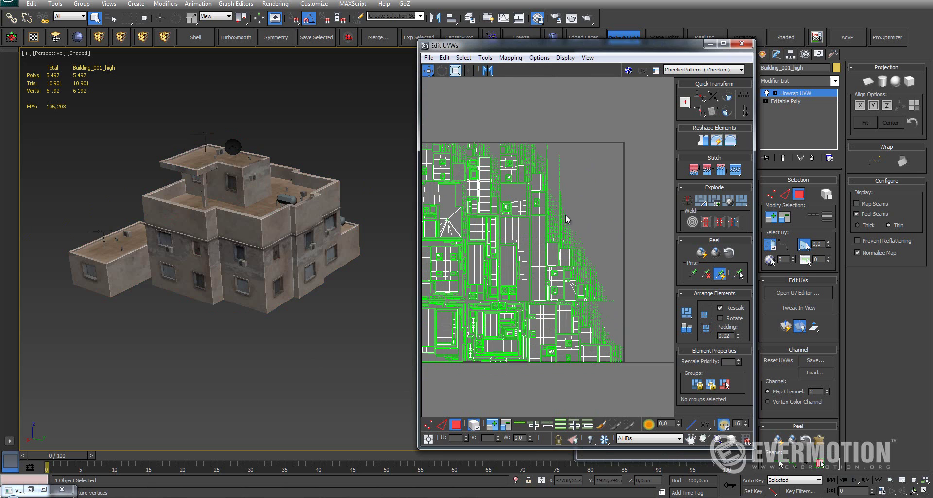
middle_drag(565, 214, 588, 211)
middle_drag(599, 174, 616, 188)
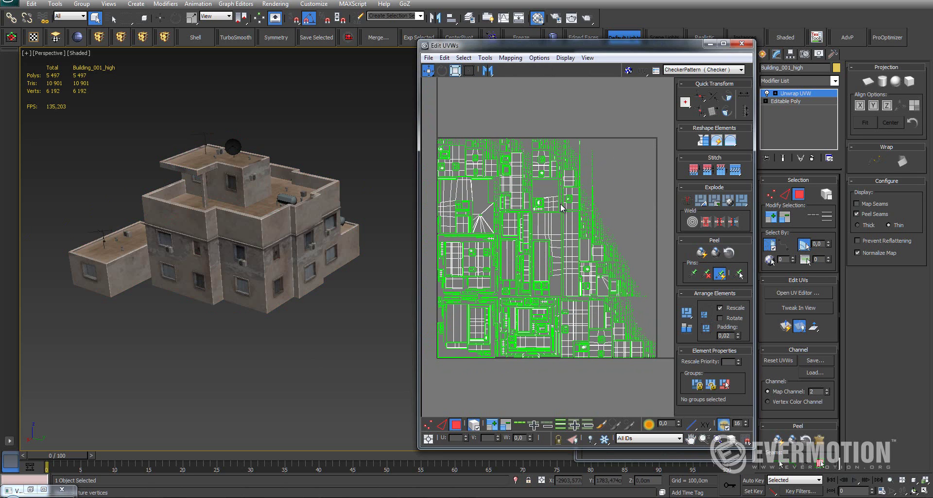
middle_drag(619, 233, 591, 232)
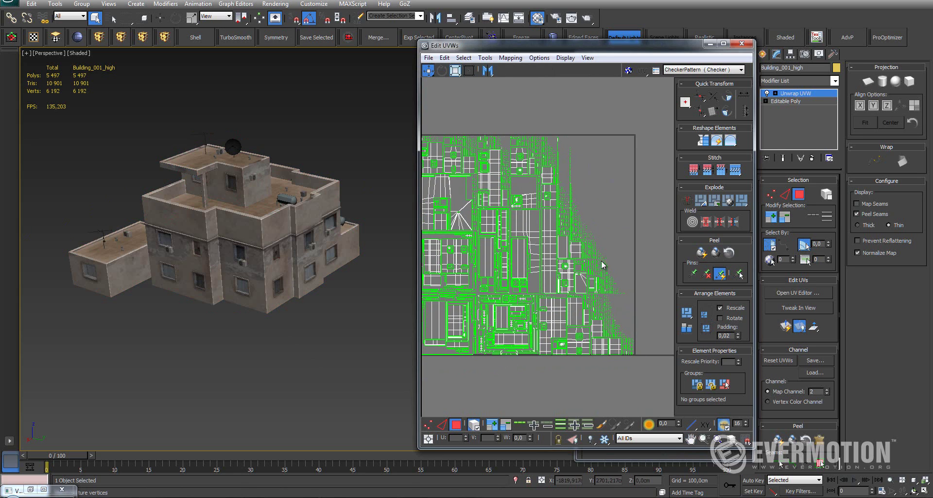
middle_drag(602, 261, 610, 260)
middle_drag(528, 271, 592, 251)
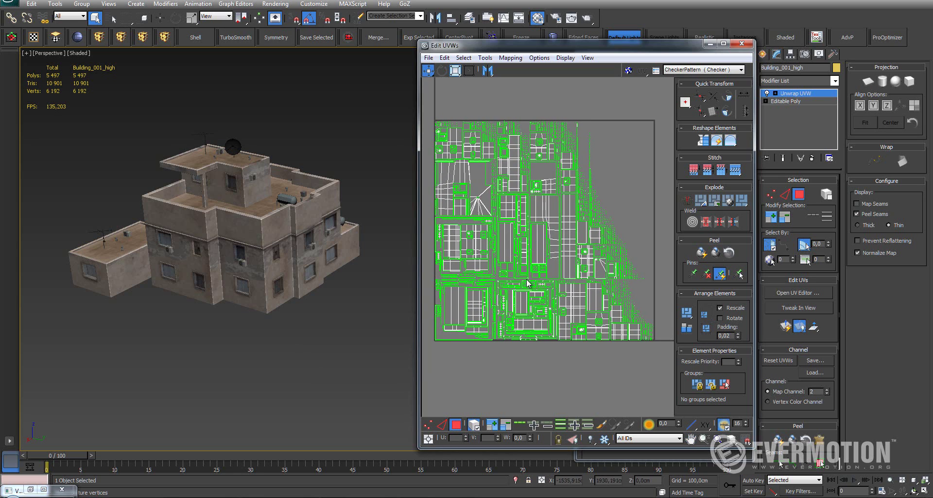
drag(559, 45, 517, 44)
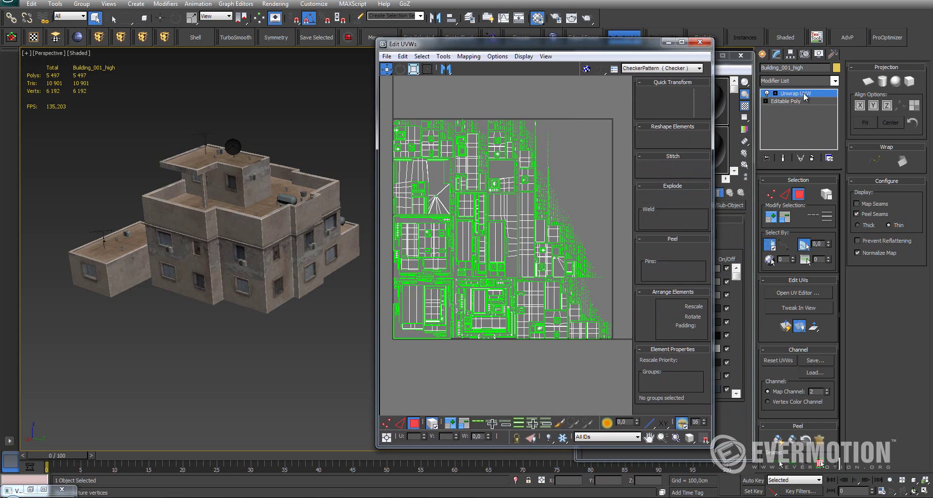
Step: Close the UV editor and review the global illumination and image sampling render settings
click(805, 97)
scroll(462, 264, down, 2)
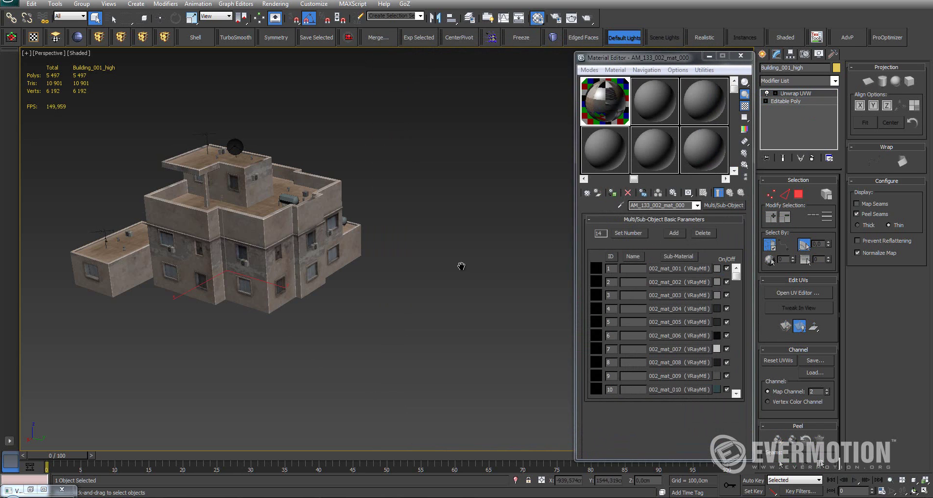
alt+middle_drag(408, 262, 412, 264)
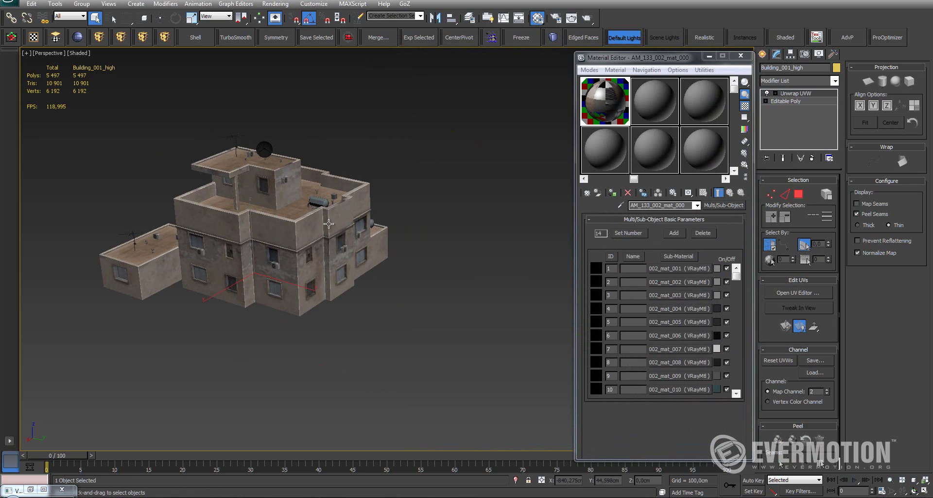
click(556, 18)
click(652, 89)
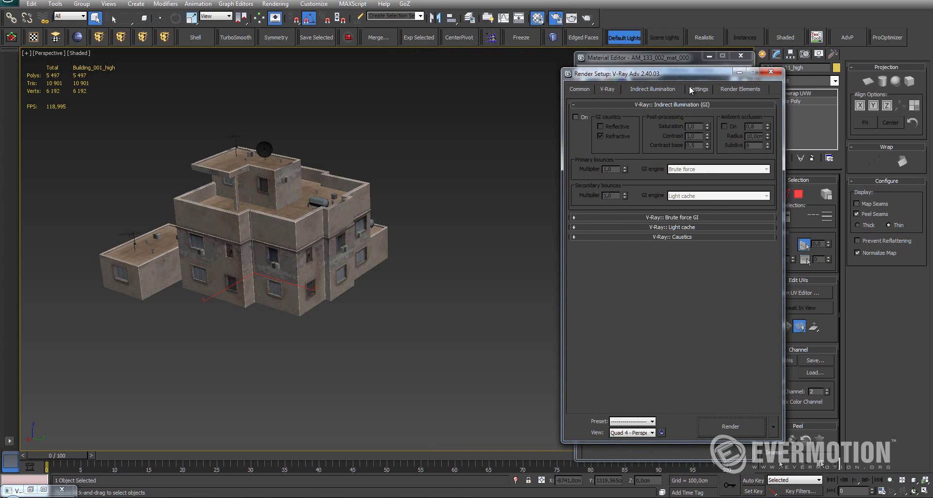
click(598, 89)
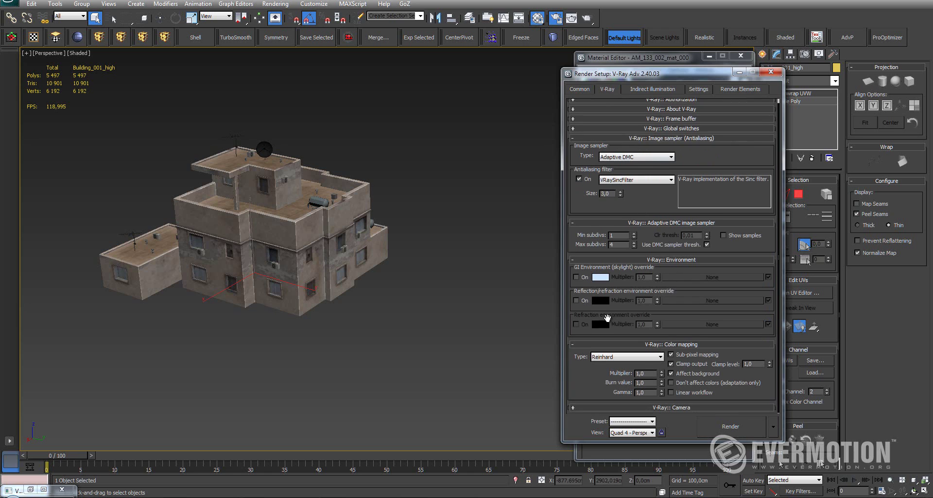
click(770, 72)
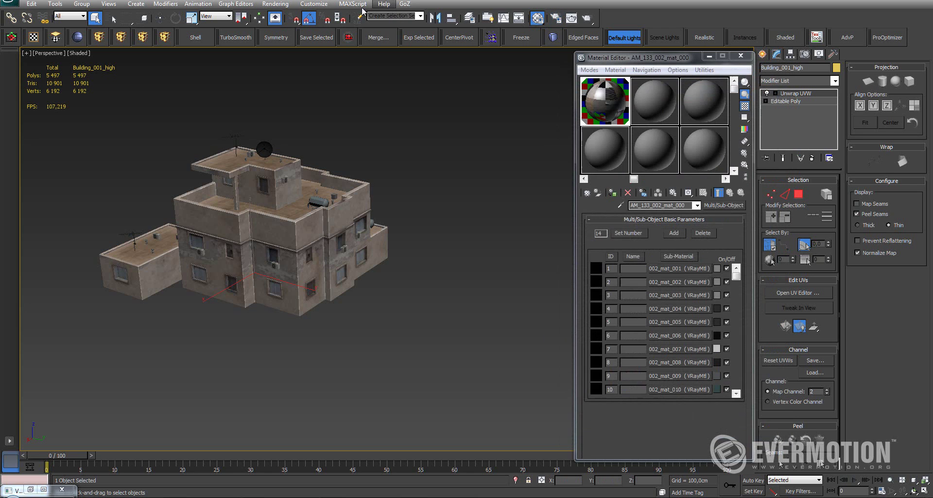
Step: Confirm Gamma/LUT correction stays disabled in Preference Settings and recenter the building view
click(313, 4)
click(347, 162)
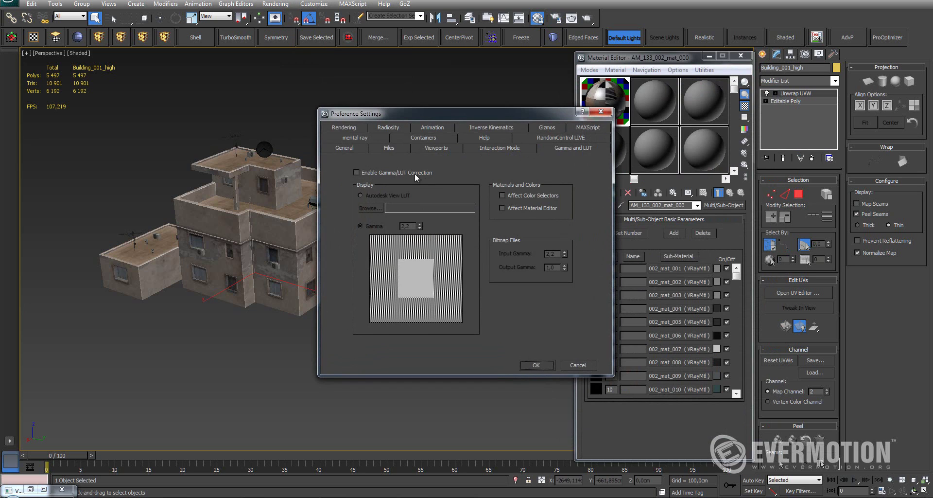
click(536, 365)
middle_drag(412, 309, 402, 262)
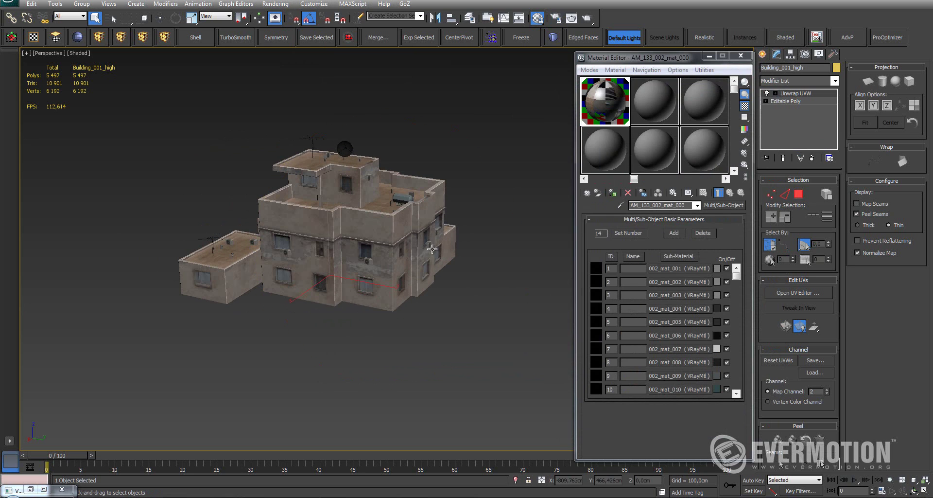
click(272, 5)
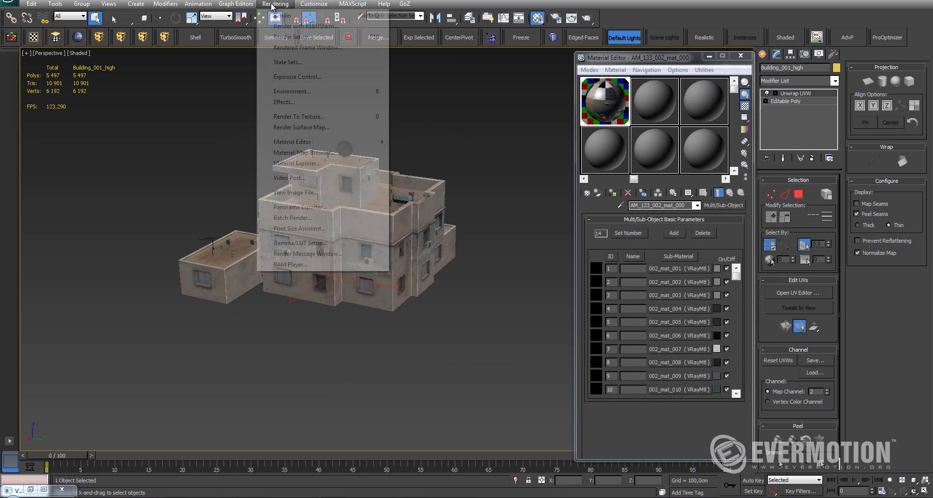
Step: Open Render To Texture, enlarge the dialog, and set edge Padding to 10
click(316, 117)
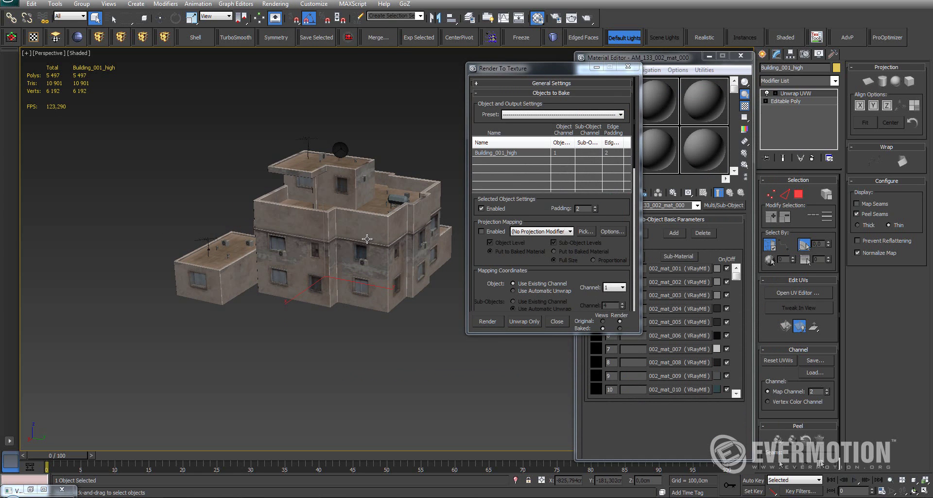
drag(554, 69, 540, 43)
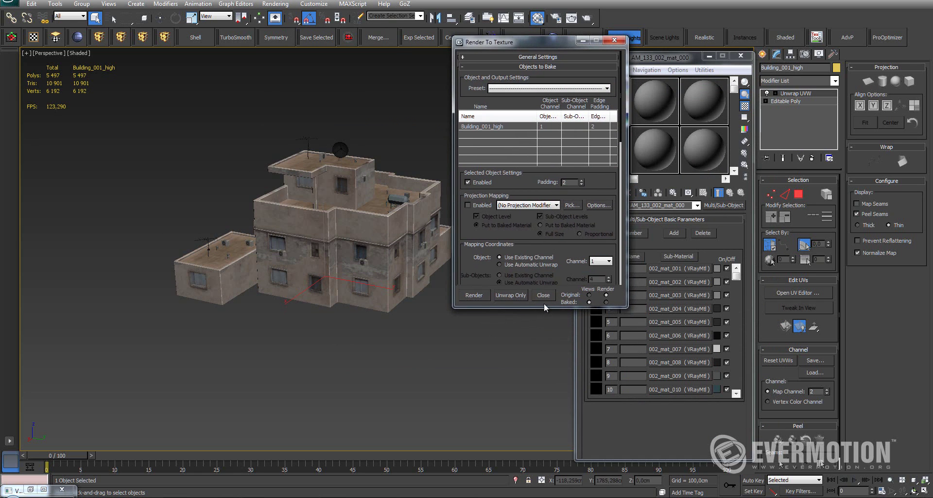
drag(544, 306, 551, 350)
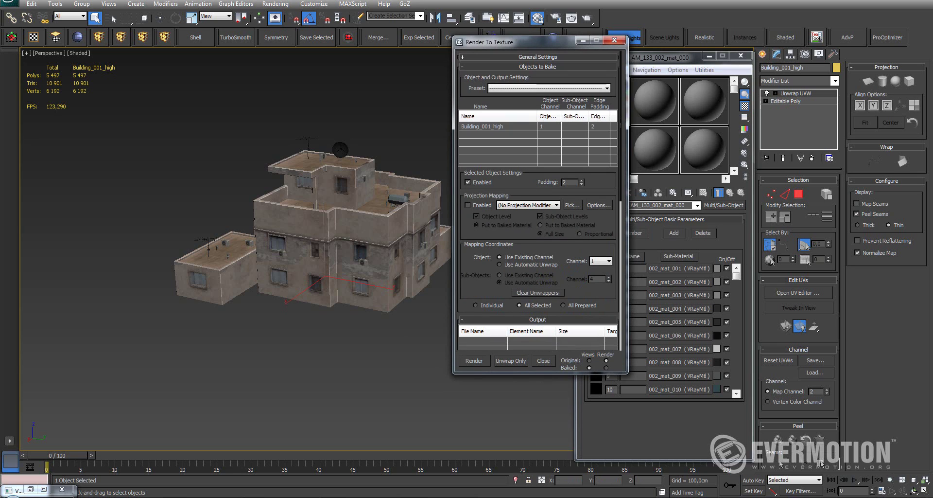
drag(534, 41, 510, 42)
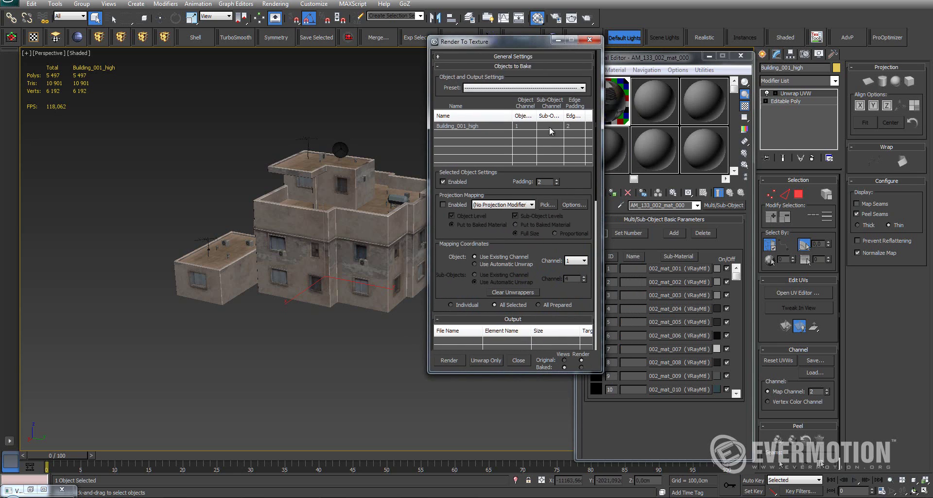
click(557, 183)
drag(567, 182, 568, 175)
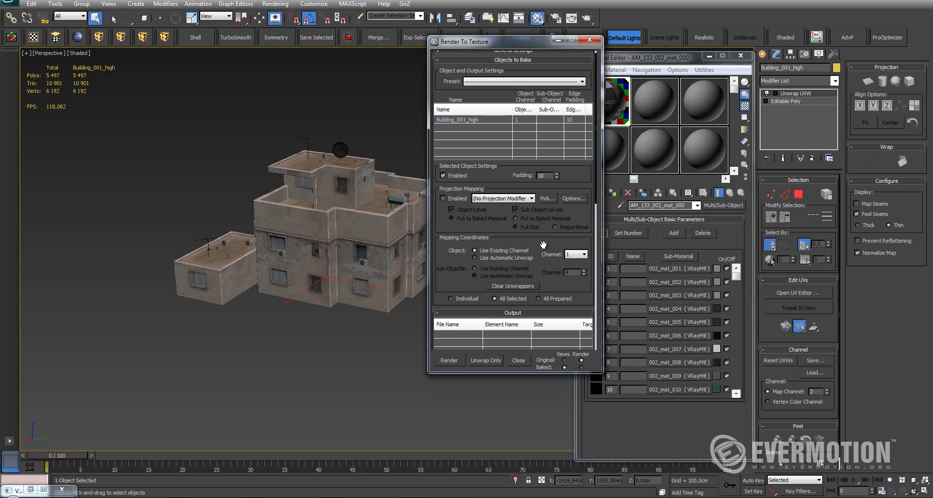
drag(544, 244, 545, 253)
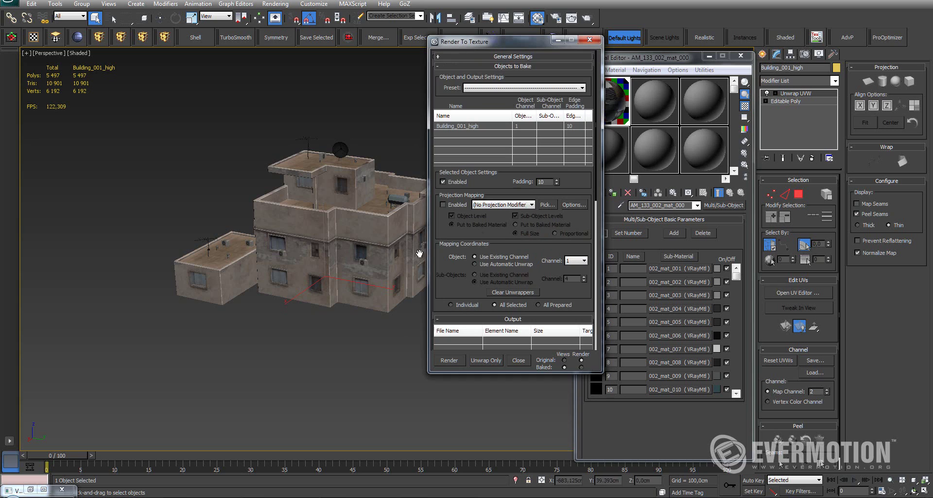
Step: Orbit and zoom to view the building from above, then reselect the padding value
alt+middle_drag(387, 247, 373, 278)
scroll(363, 258, down, 3)
scroll(365, 262, down, 2)
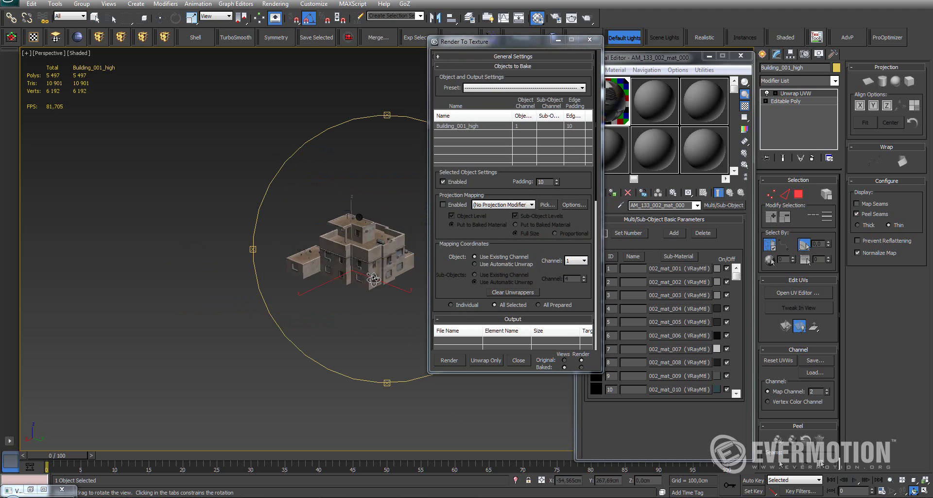
scroll(372, 278, down, 1)
scroll(375, 277, up, 3)
scroll(379, 276, down, 2)
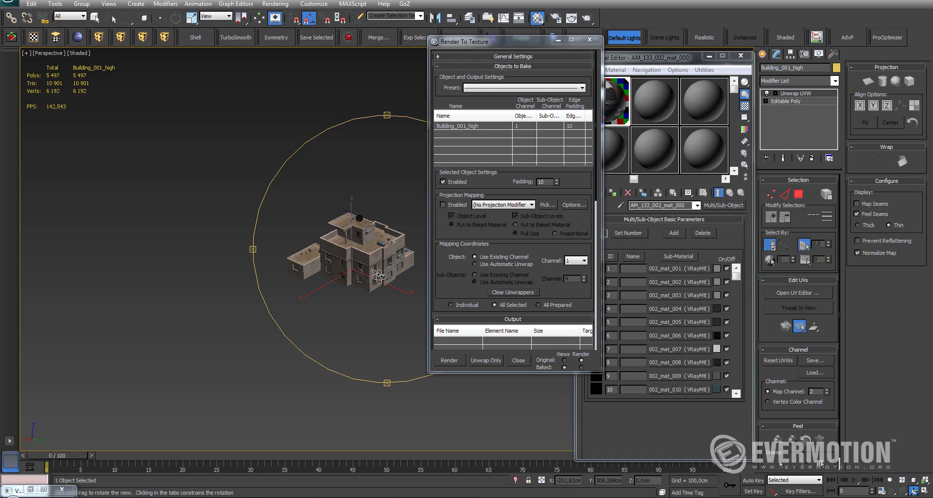
mouse_move(382, 282)
alt+middle_down()
mouse_move(387, 273)
mouse_move(378, 288)
alt+middle_up()
scroll(379, 275, down, 2)
scroll(371, 291, up, 4)
scroll(374, 277, up, 2)
scroll(375, 281, down, 3)
scroll(379, 289, up, 4)
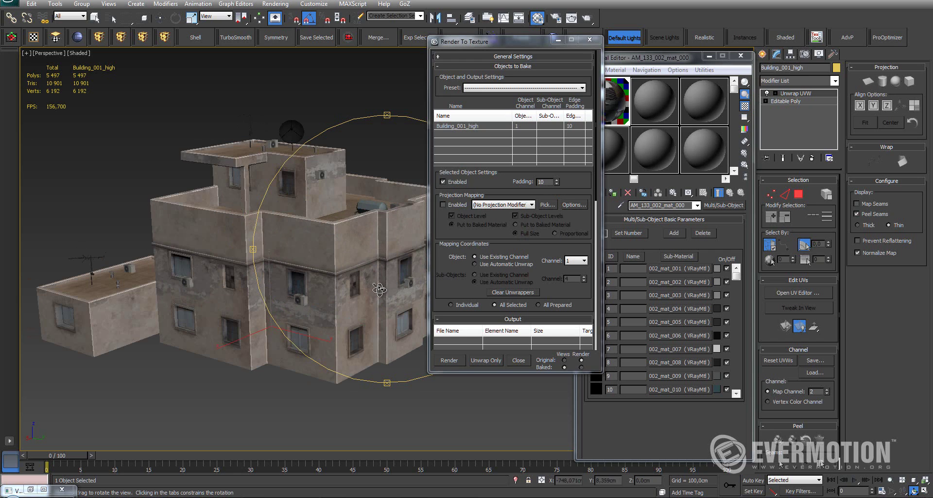
click(571, 182)
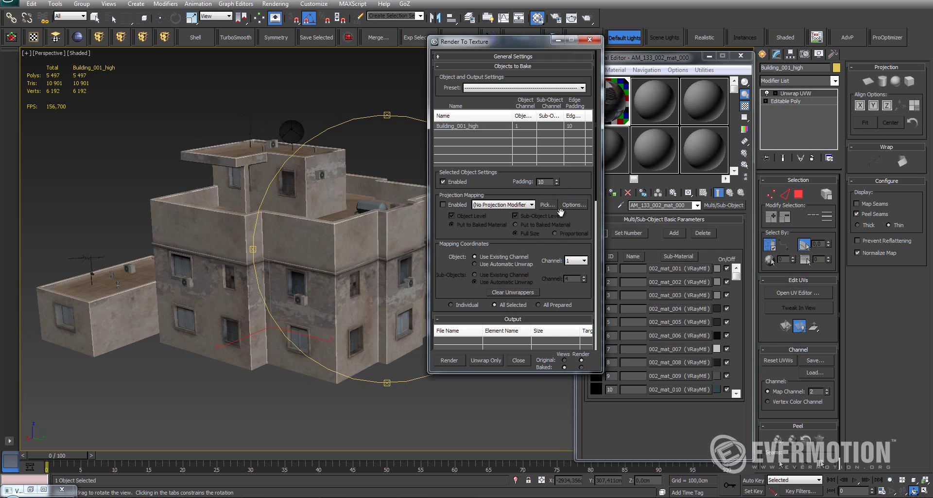
double_click(539, 182)
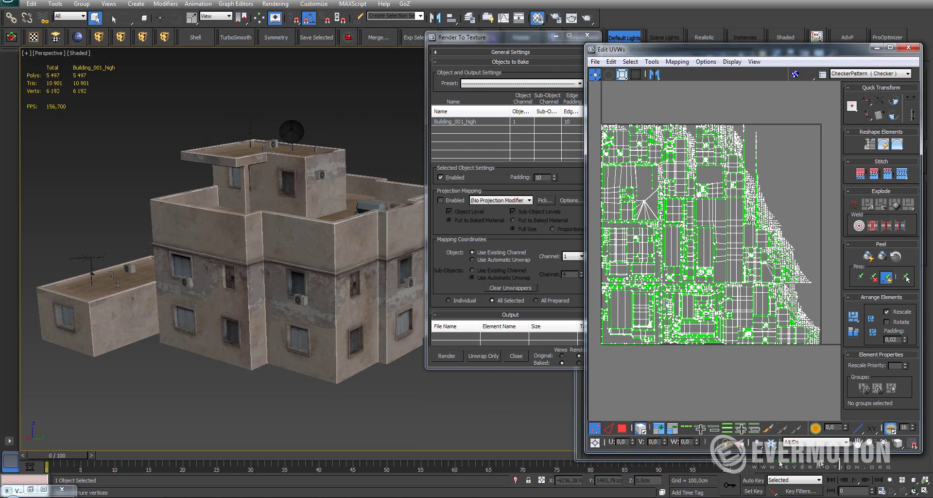
scroll(750, 220, up, 6)
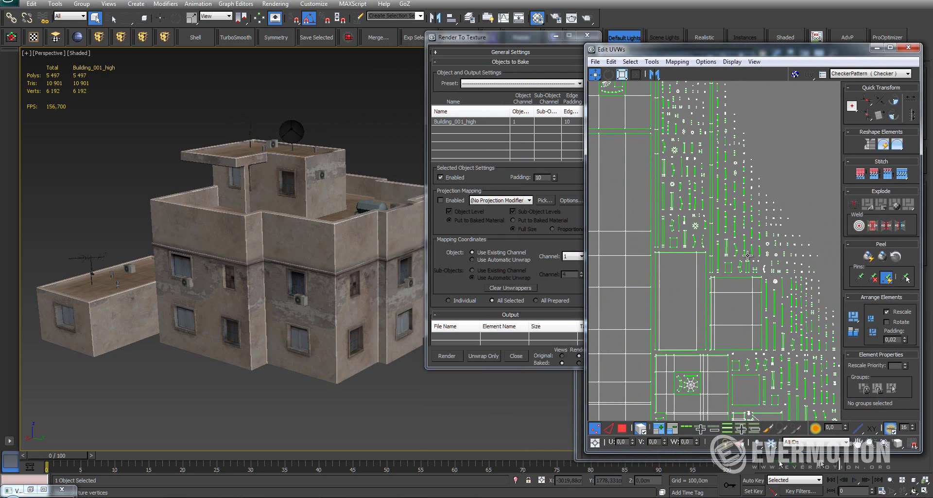
middle_drag(747, 254, 742, 255)
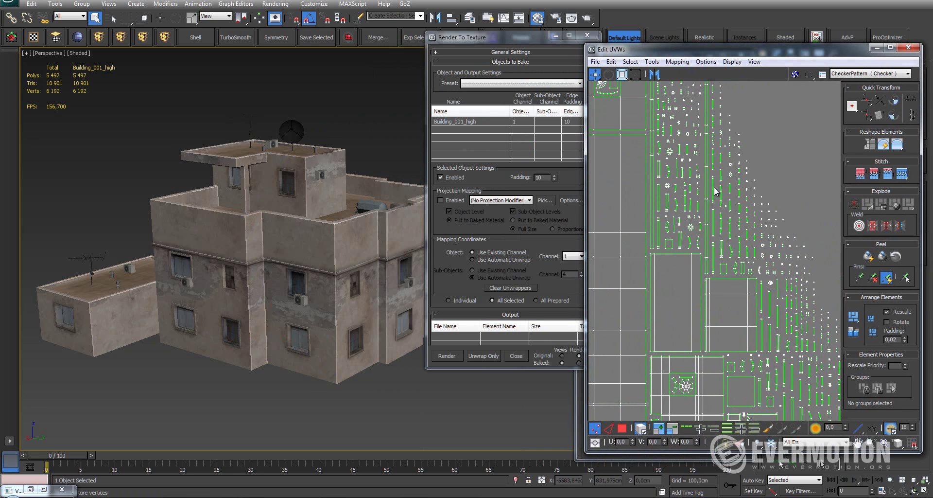
middle_drag(714, 190, 710, 194)
middle_drag(736, 229, 725, 229)
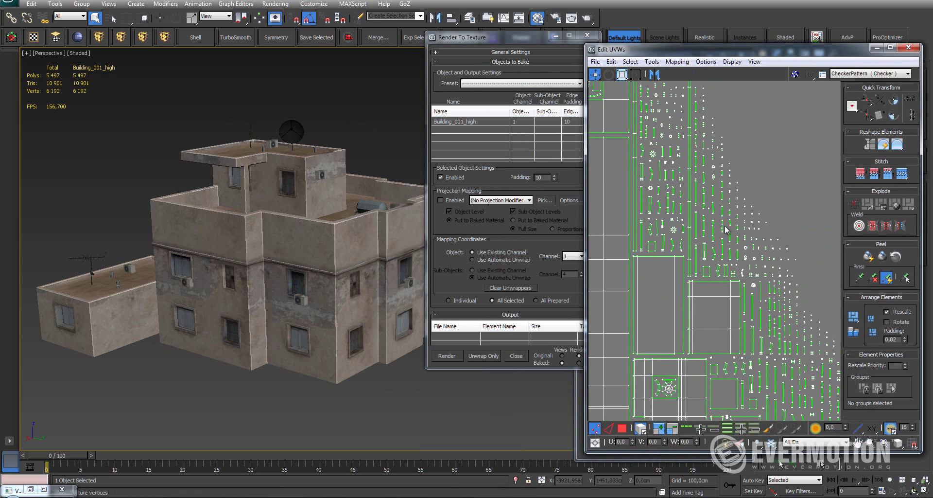
scroll(716, 222, up, 2)
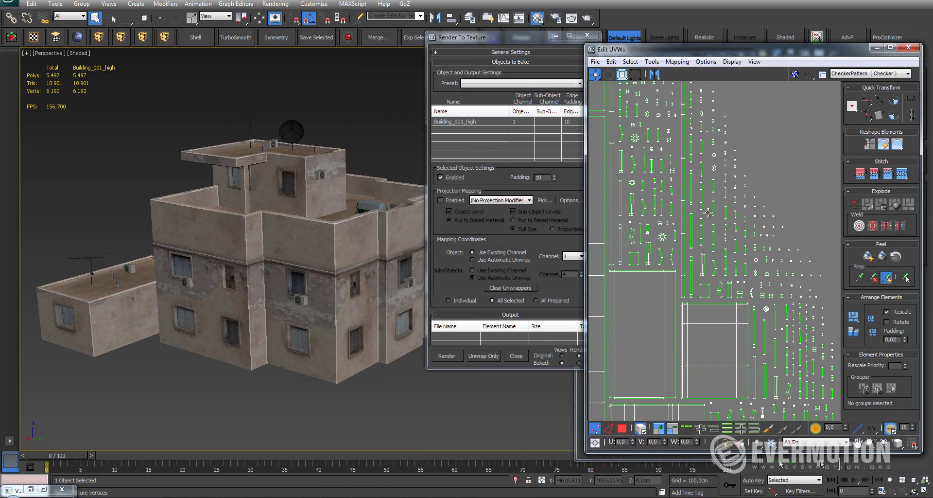
middle_drag(714, 221, 711, 224)
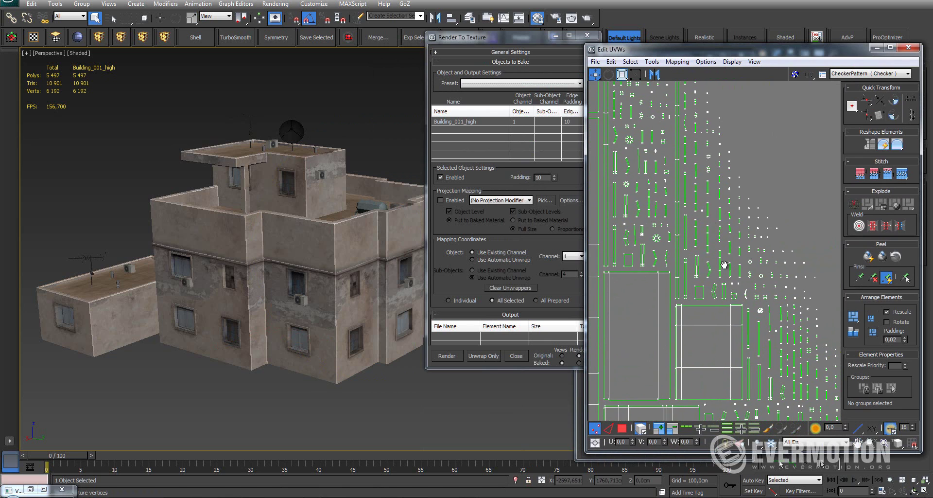
middle_drag(724, 264, 688, 231)
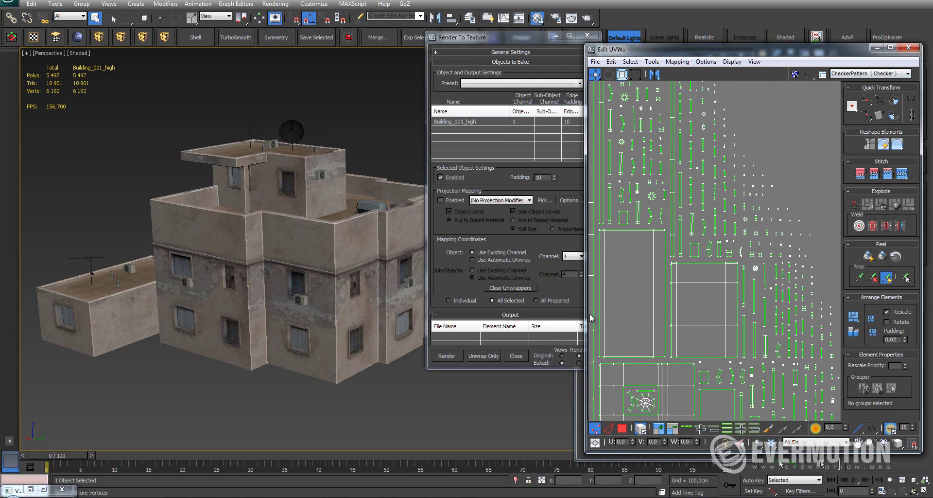
Step: Close the UV editor and set the bake's Object Channel to map channel 2
click(907, 47)
scroll(577, 198, down, 1)
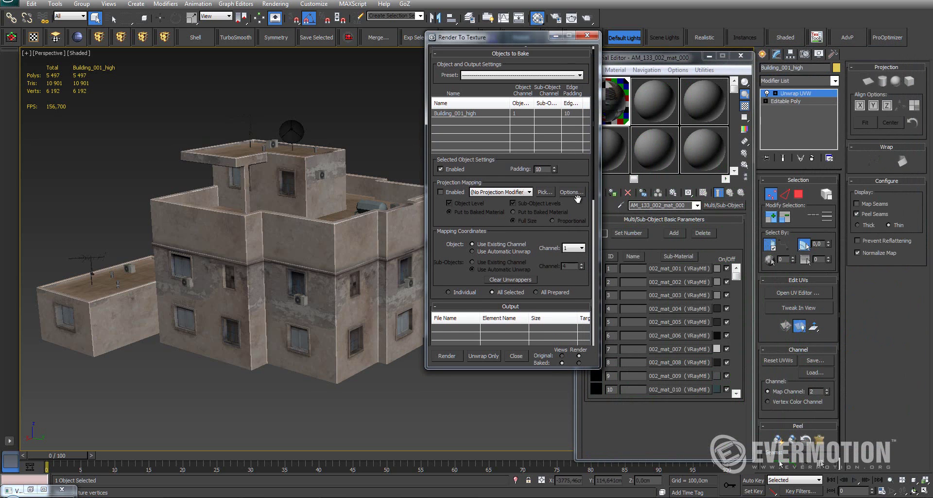
scroll(578, 198, down, 1)
click(576, 236)
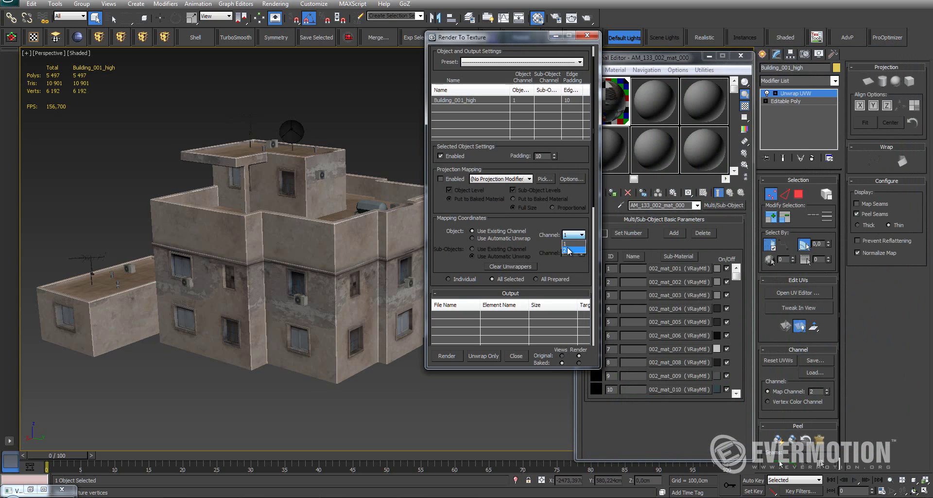
click(567, 250)
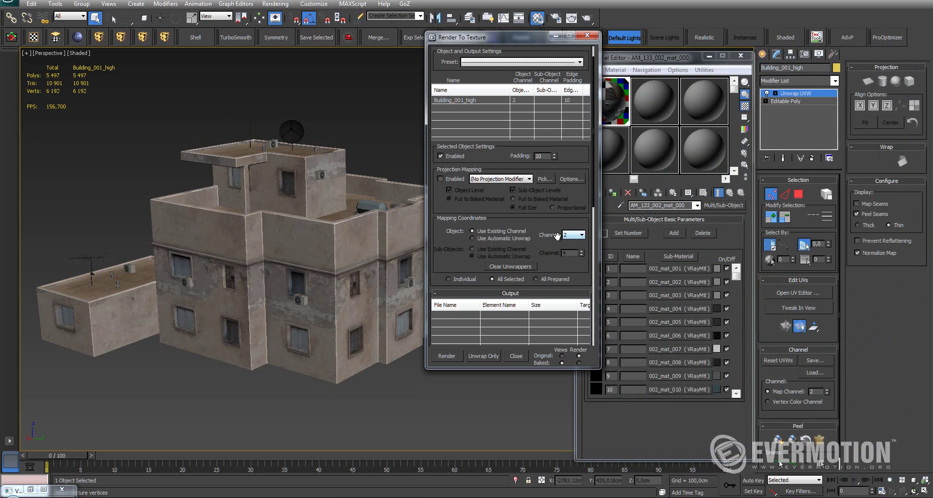
Step: Add a VRayDiffuseFilterMap element to the Render To Texture output list
scroll(549, 262, down, 4)
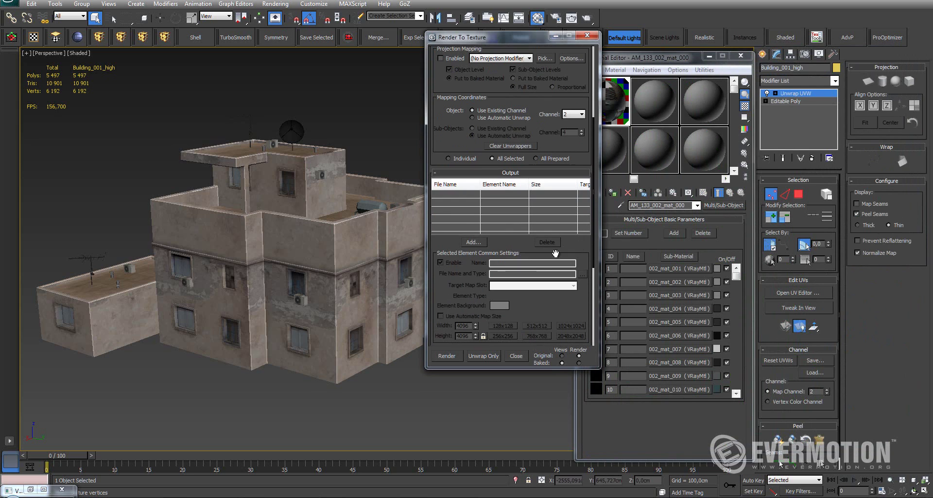
scroll(556, 254, down, 1)
click(477, 242)
mouse_move(497, 213)
mouse_down()
mouse_move(499, 231)
mouse_move(498, 206)
mouse_up()
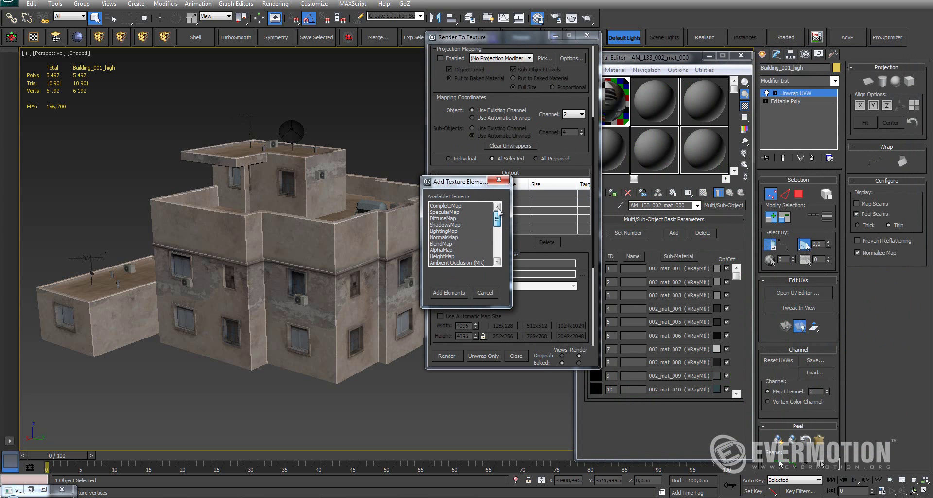
drag(464, 182, 448, 177)
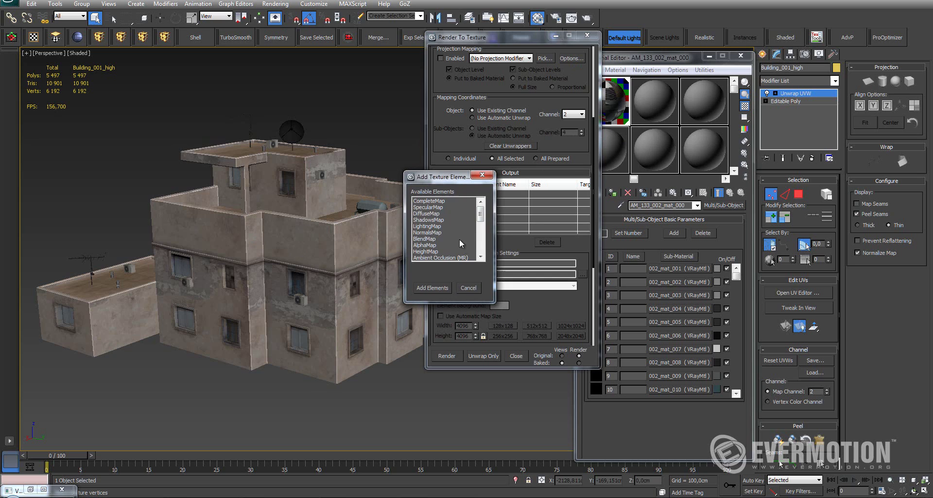
drag(481, 214, 481, 241)
click(437, 251)
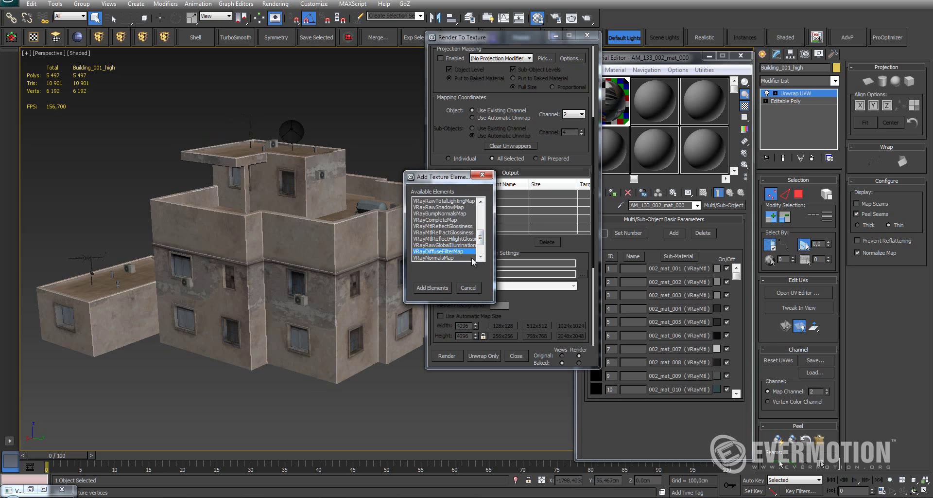
mouse_move(484, 235)
mouse_down()
mouse_move(480, 206)
mouse_move(481, 243)
mouse_up()
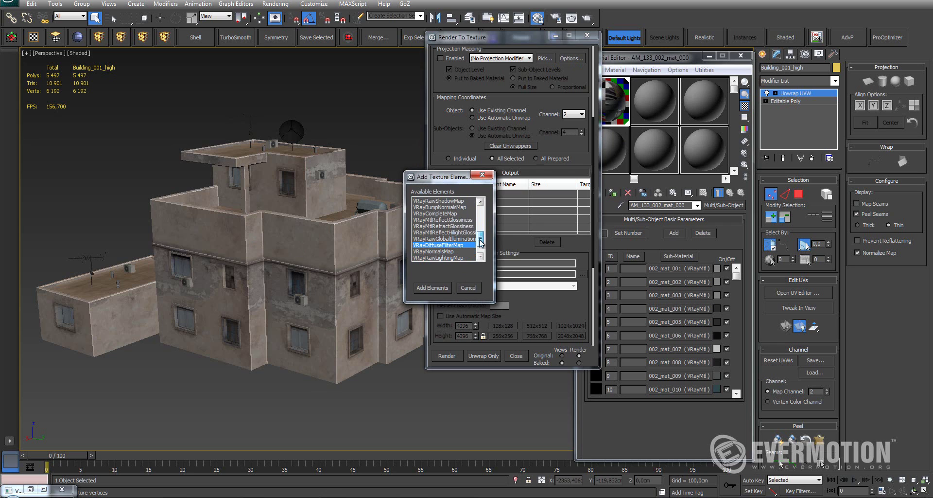
click(430, 287)
Step: Set the diffuse bake size to 4096x4096
drag(563, 297, 563, 226)
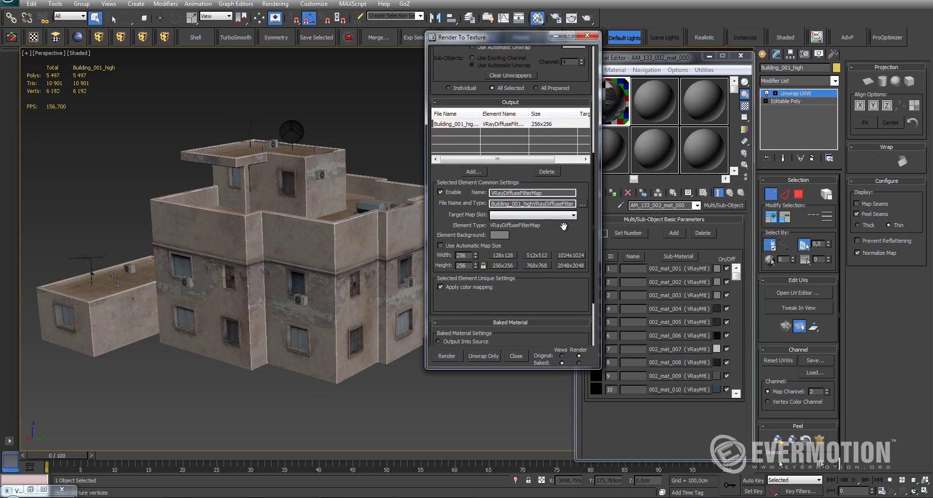
click(570, 266)
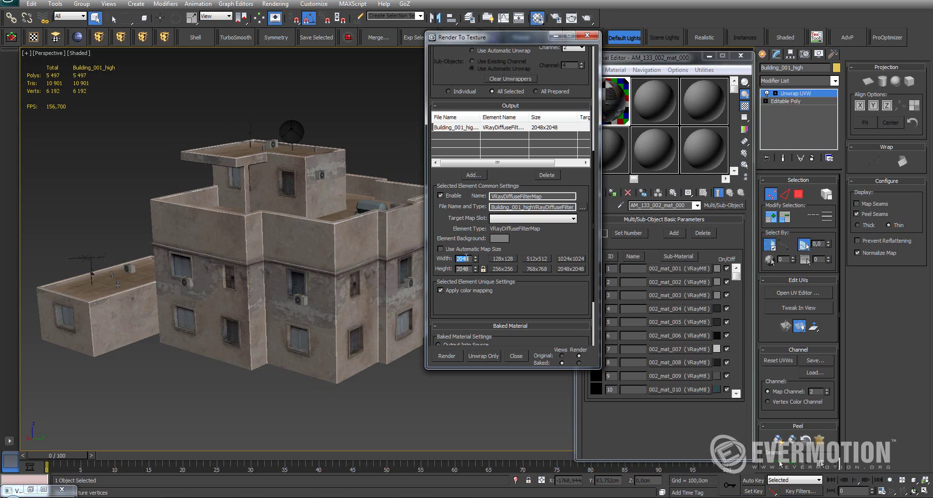
click(483, 269)
alt+middle_drag(336, 257, 463, 272)
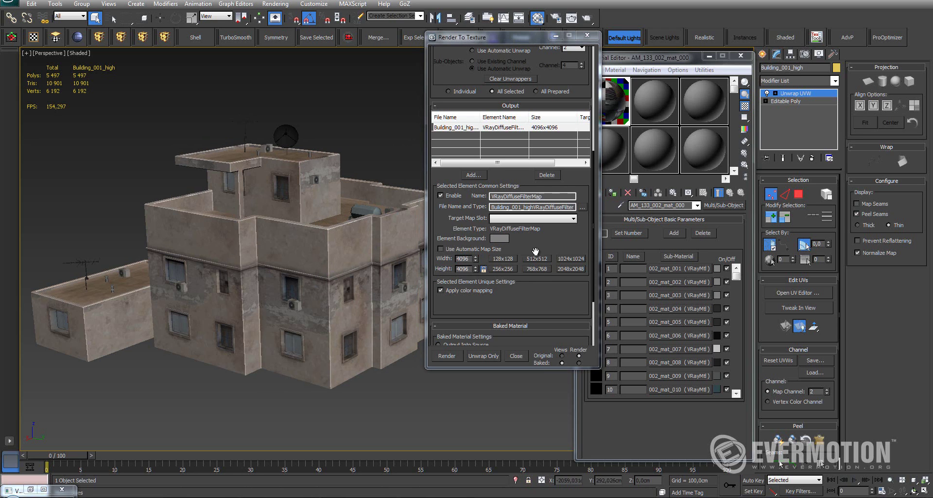
scroll(565, 233, up, 1)
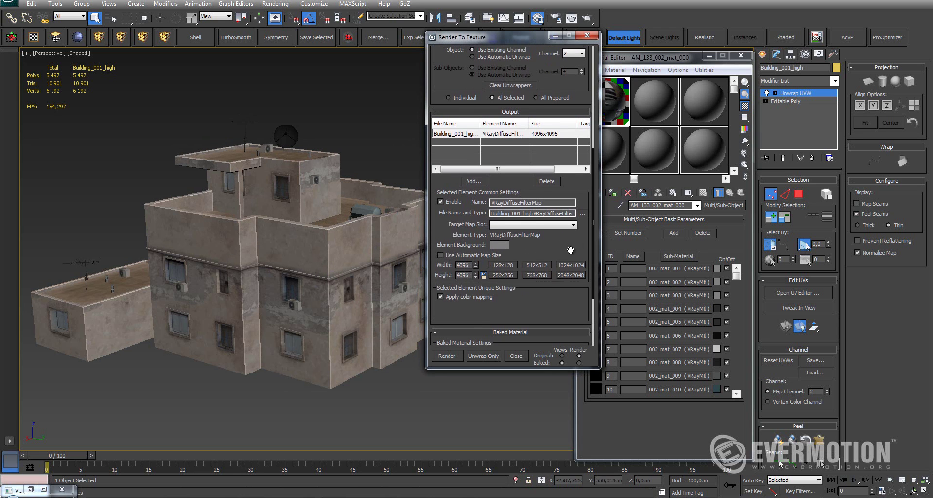
Step: Save the baked map as Building_001_color_map in the tmp_baking folder
click(582, 212)
click(463, 44)
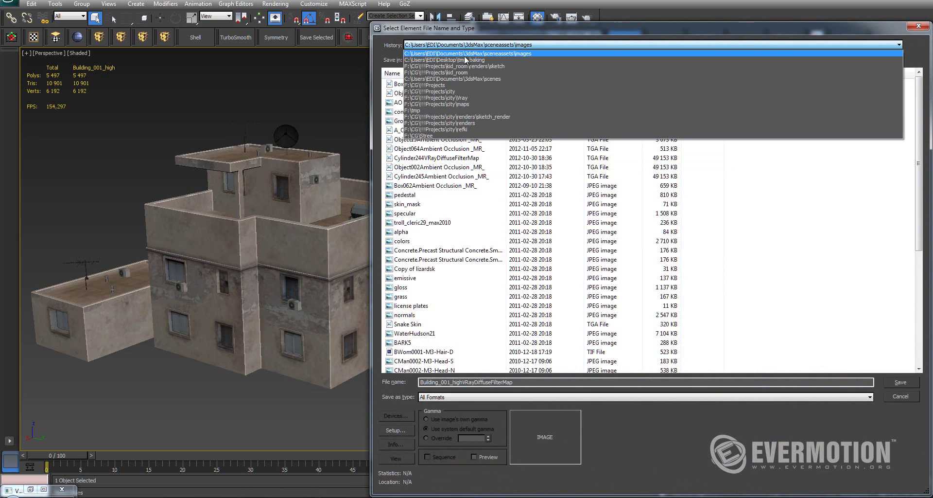
click(467, 54)
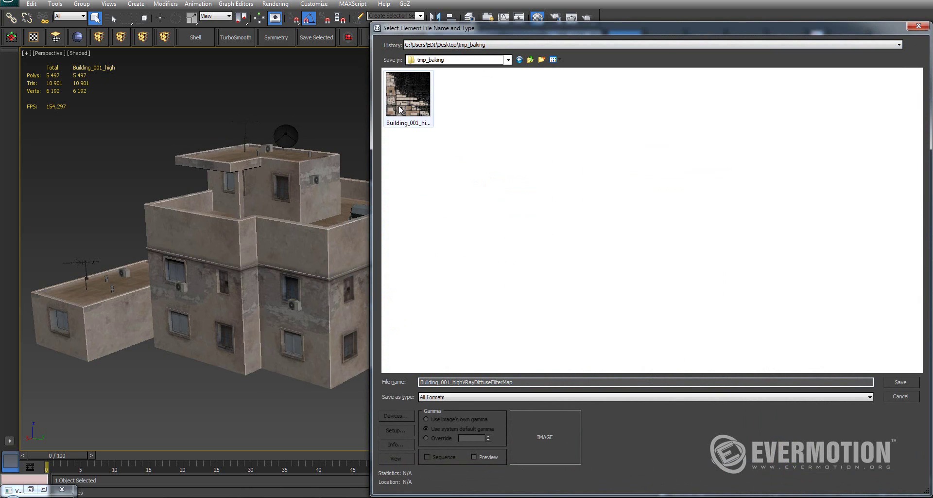
click(423, 115)
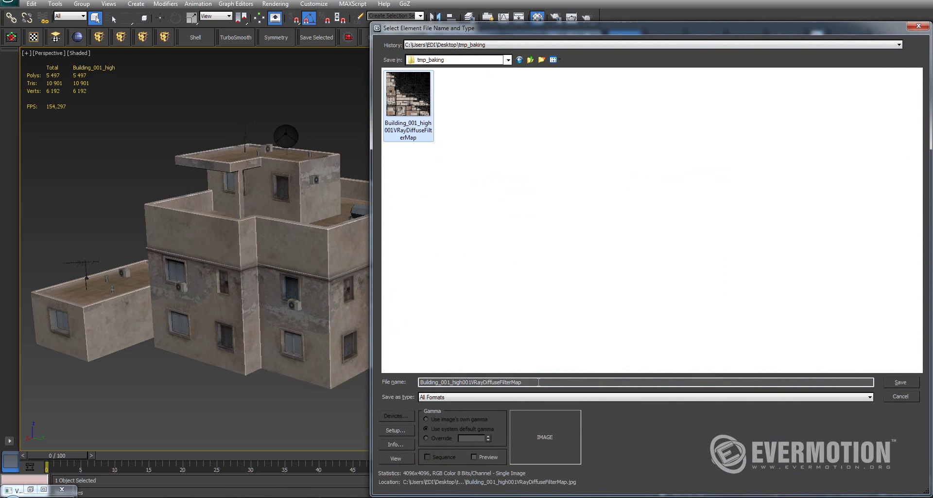
drag(532, 382, 432, 393)
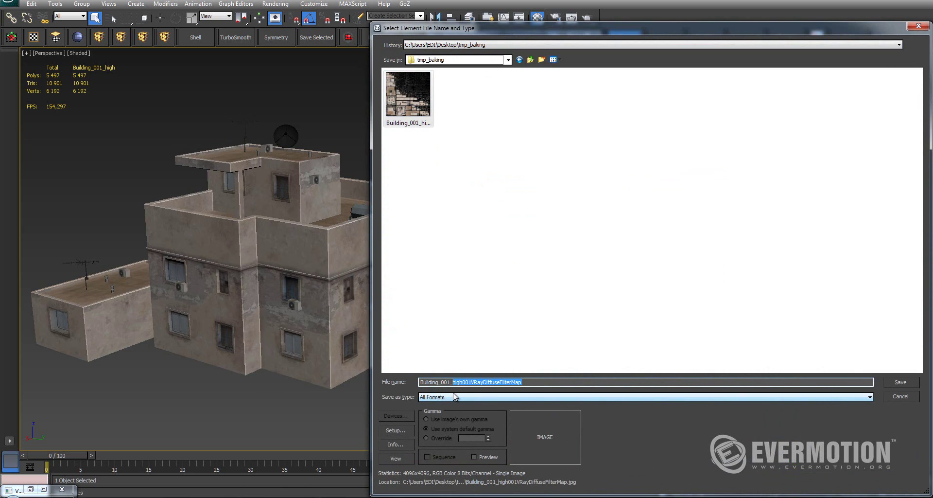
text(color_map)
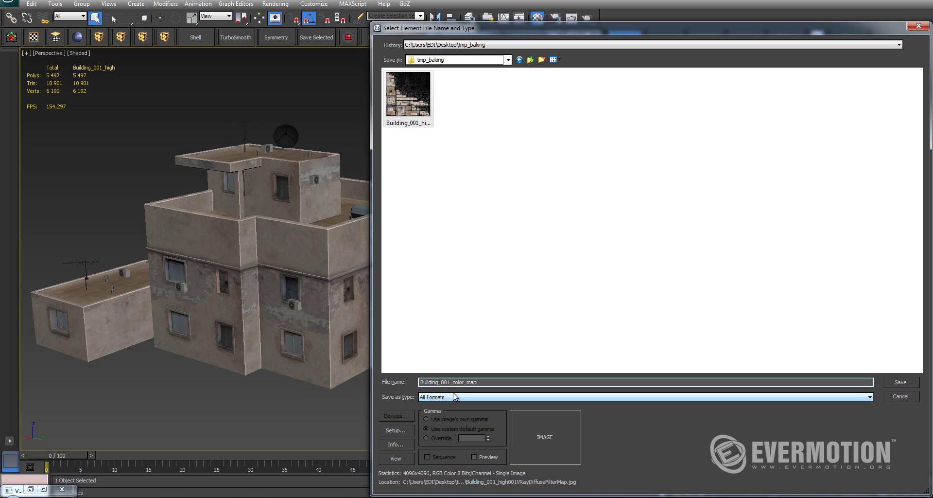
key(Return)
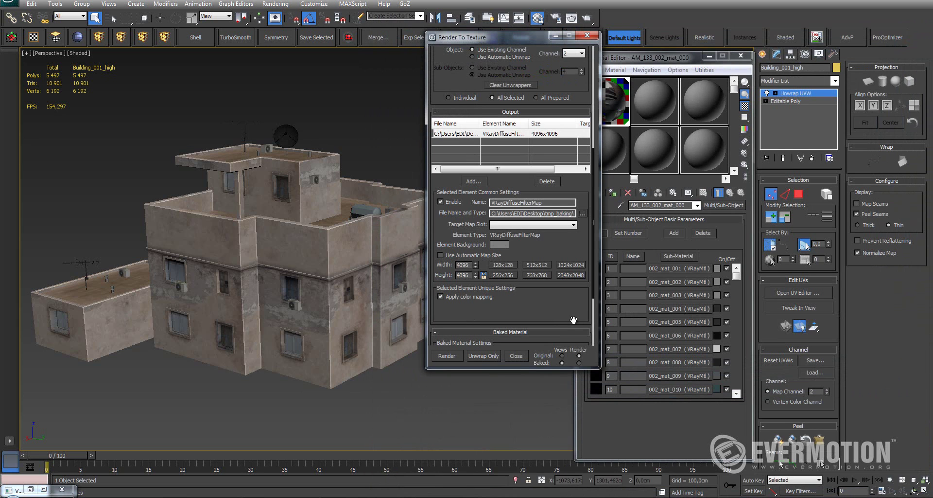
drag(574, 319, 560, 173)
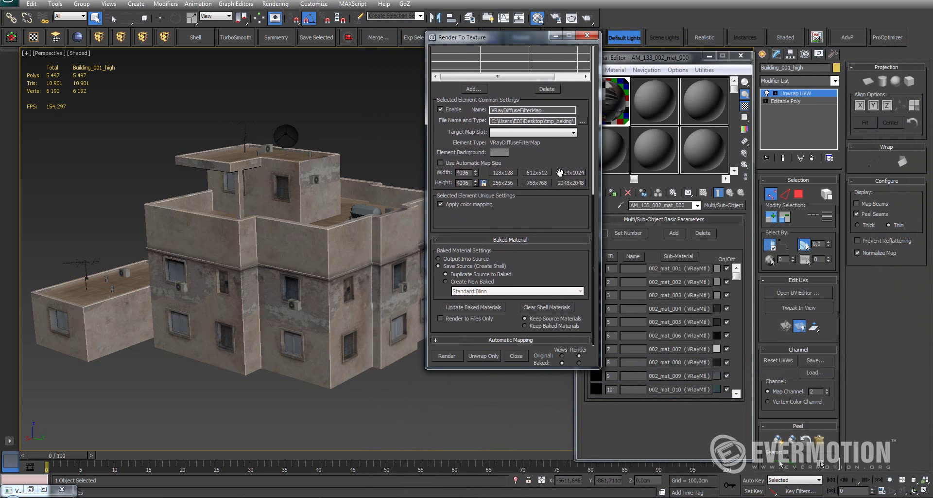
Step: Disable Apply color mapping and start the diffuse bake, continuing past the missing map target warning
click(447, 206)
drag(556, 162, 538, 282)
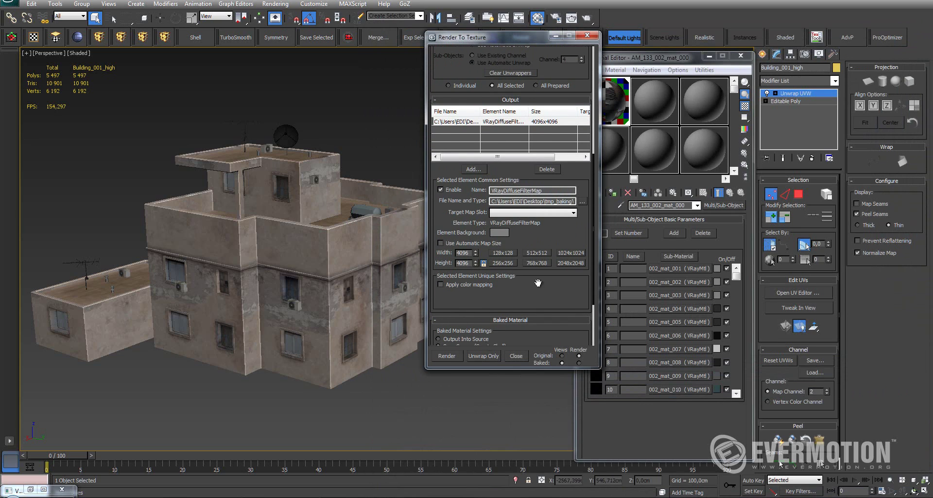
click(452, 358)
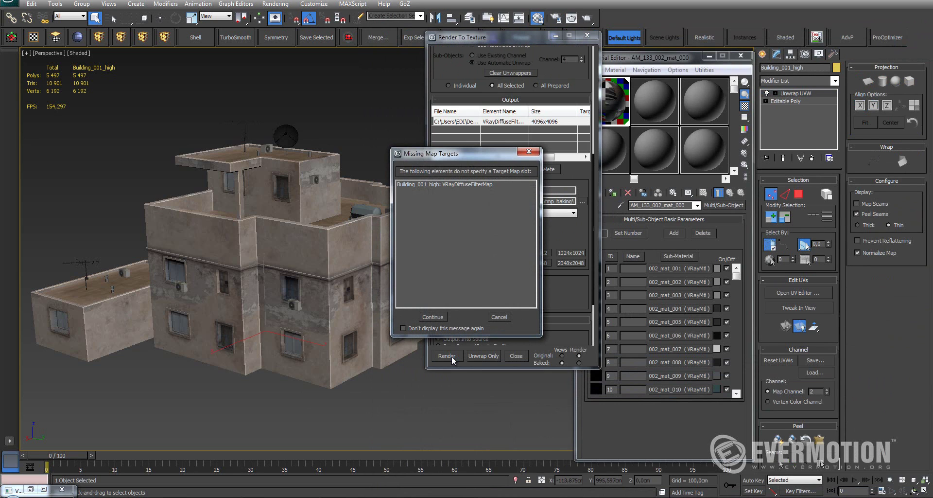
click(432, 316)
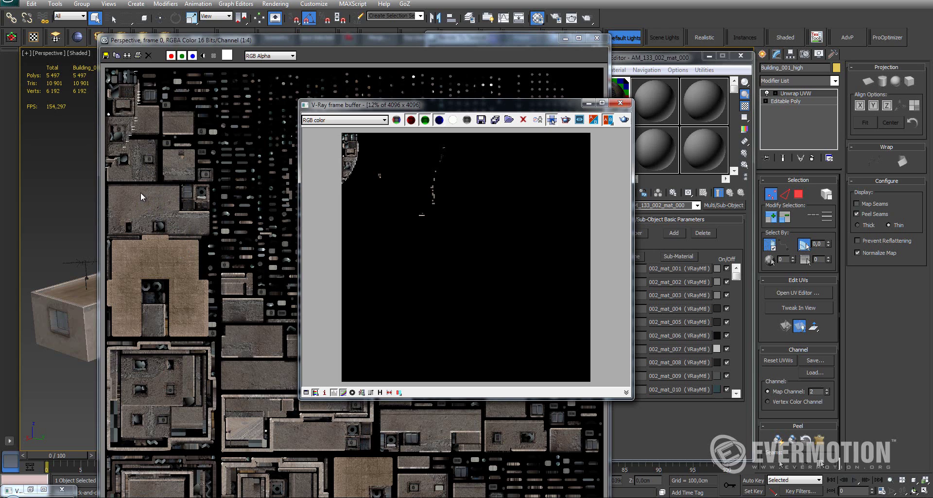
Step: Zoom into the V-Ray frame buffer and pan to the rendered patches and dark left wall strip
scroll(365, 185, up, 5)
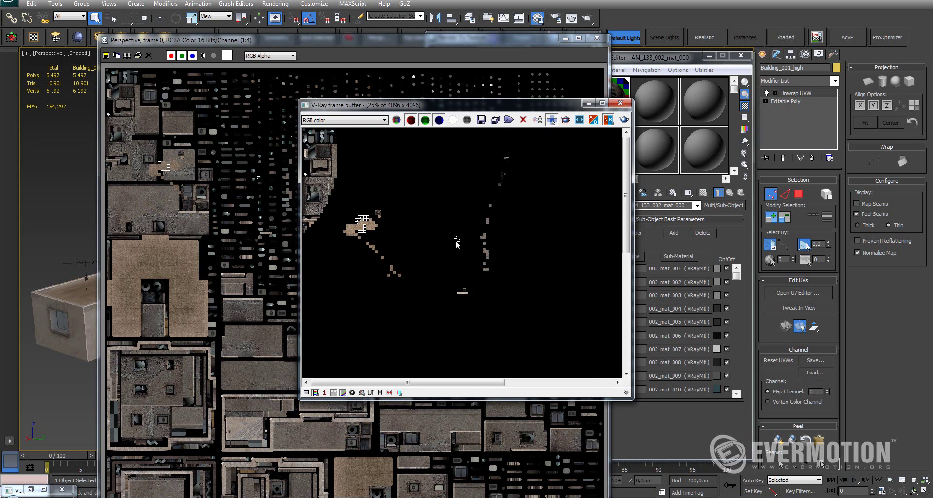
middle_drag(434, 241, 575, 217)
middle_drag(338, 182, 344, 217)
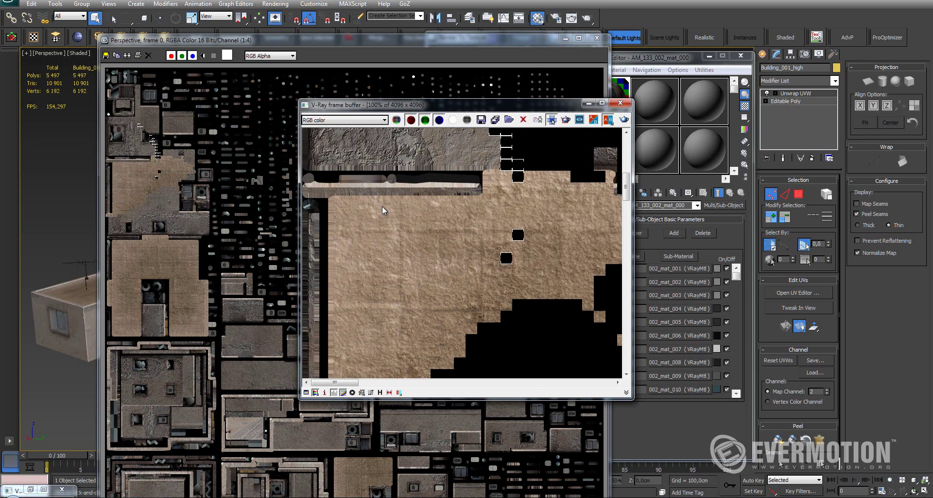
scroll(468, 188, up, 1)
middle_drag(446, 221, 550, 193)
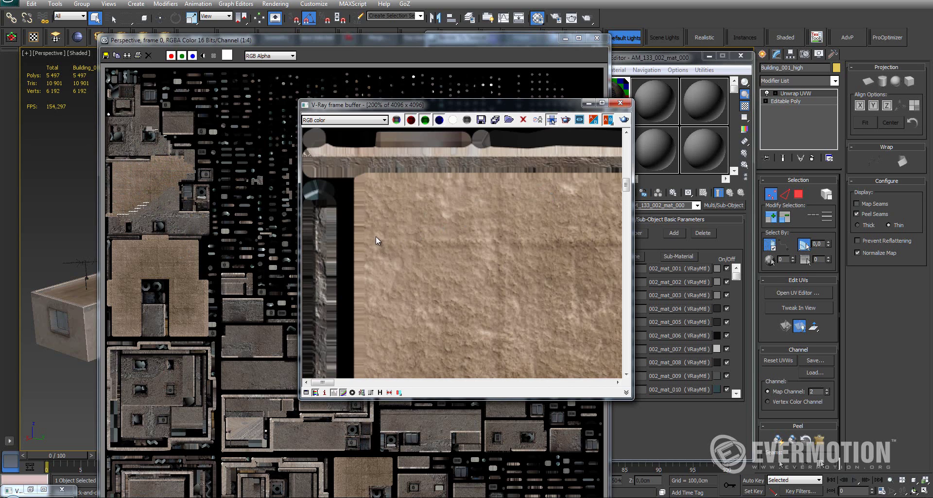
middle_drag(361, 243, 440, 253)
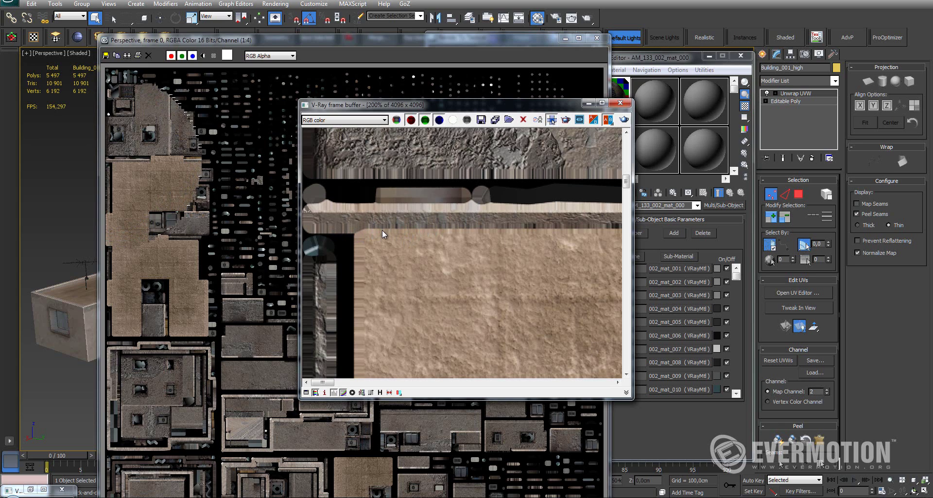
Step: Pan across more baked wall texture while the remaining UV islands finish rendering
scroll(372, 243, down, 1)
scroll(372, 239, up, 1)
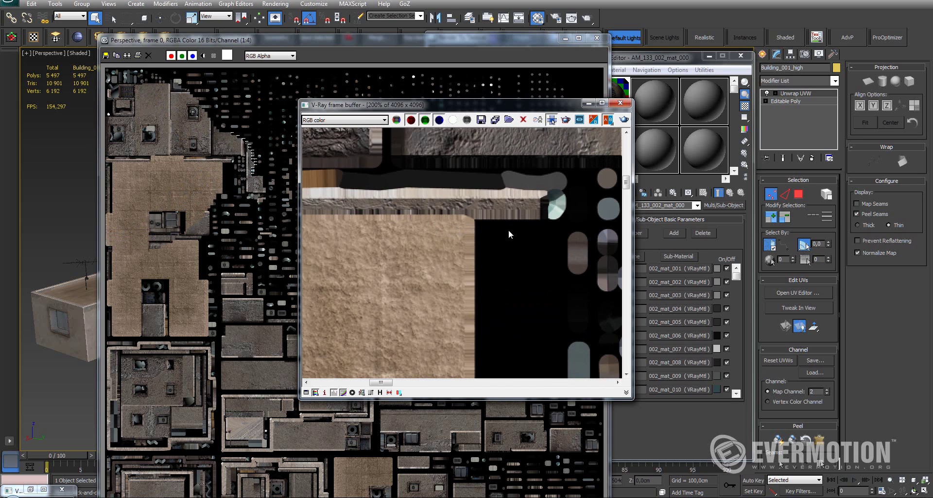
middle_drag(509, 230, 487, 228)
middle_drag(380, 269, 474, 241)
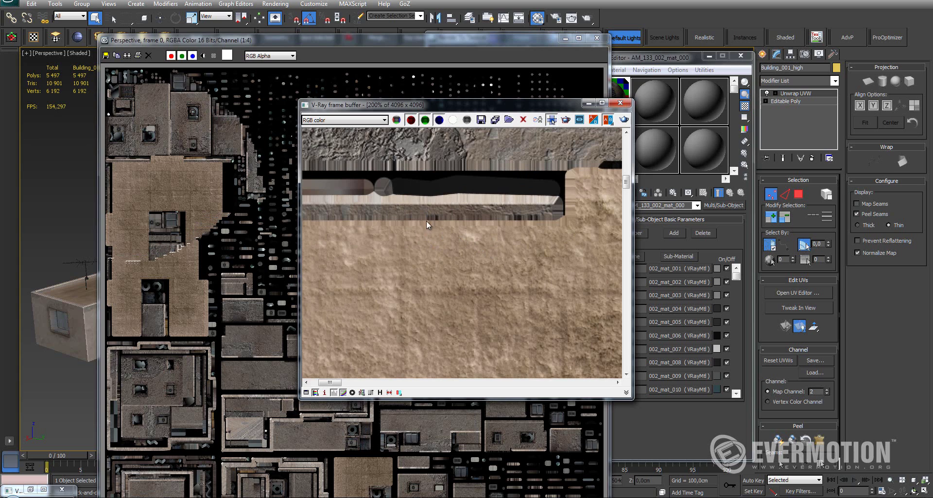
middle_drag(468, 222, 455, 225)
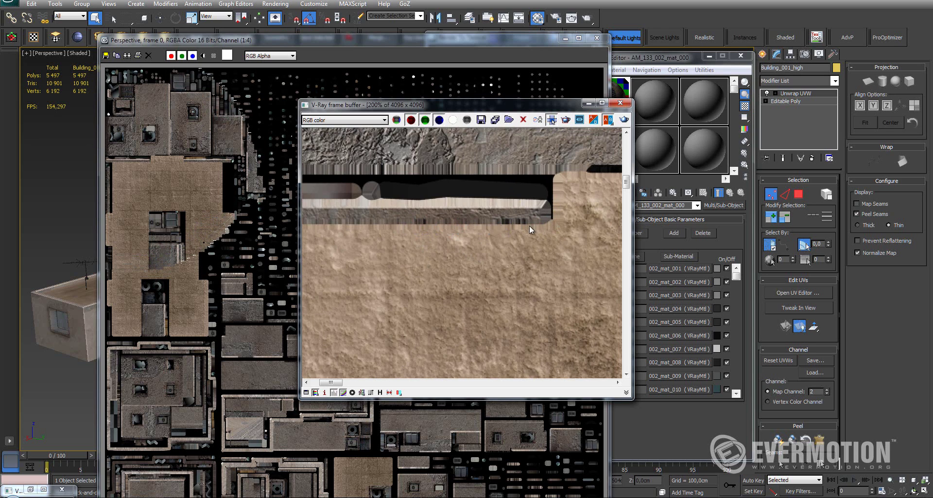
scroll(481, 257, down, 3)
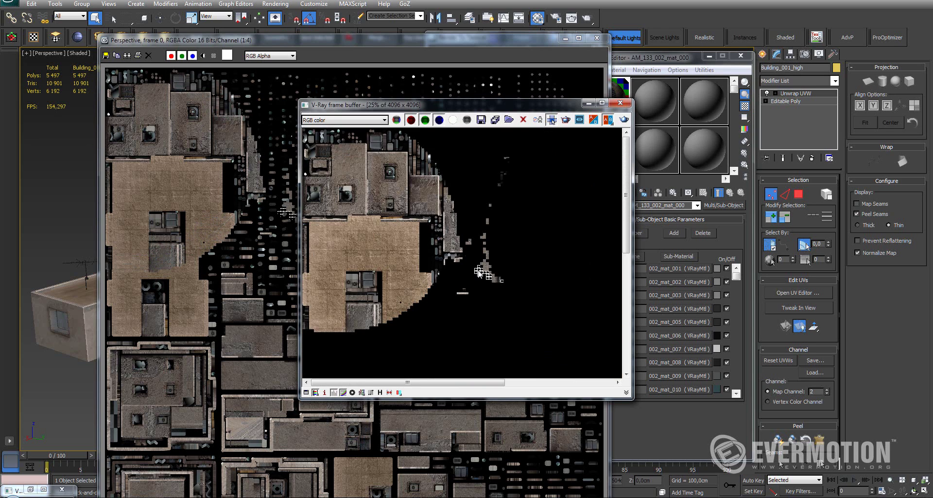
scroll(478, 272, up, 2)
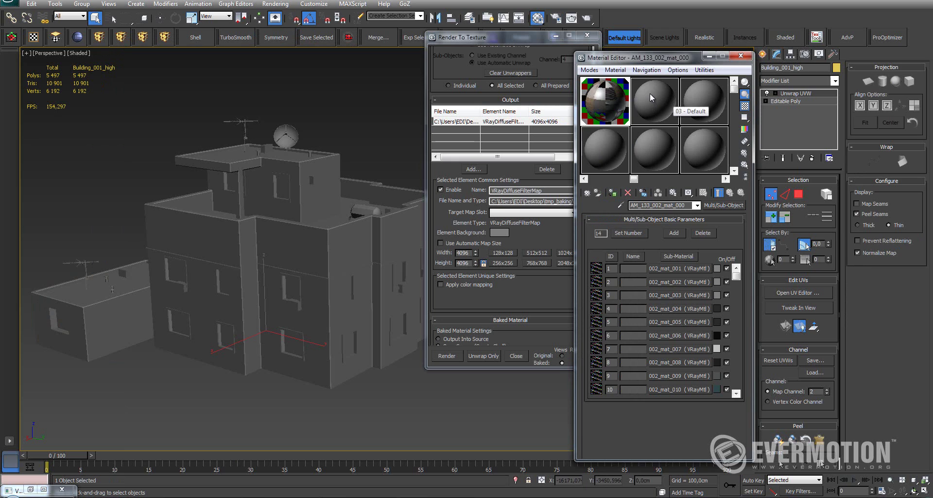
Step: In a fresh material slot, load Building_001_color_map as the diffuse bitmap
click(651, 97)
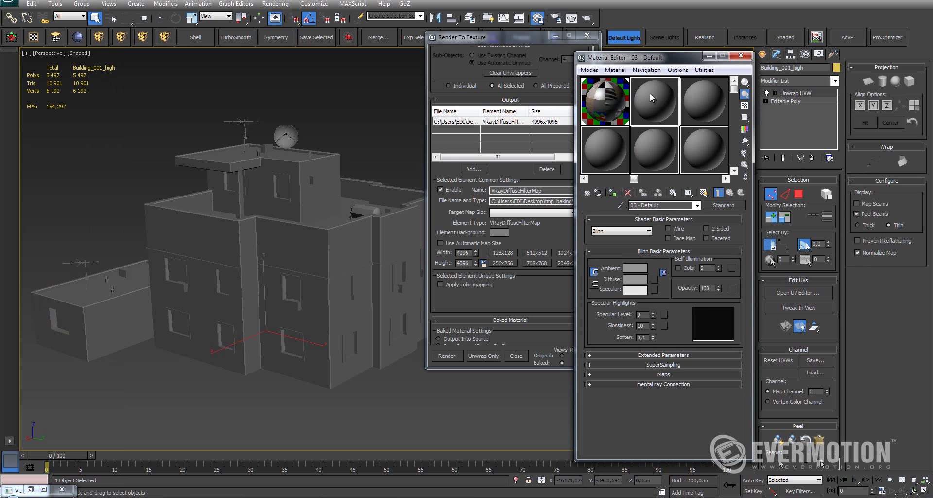
click(654, 279)
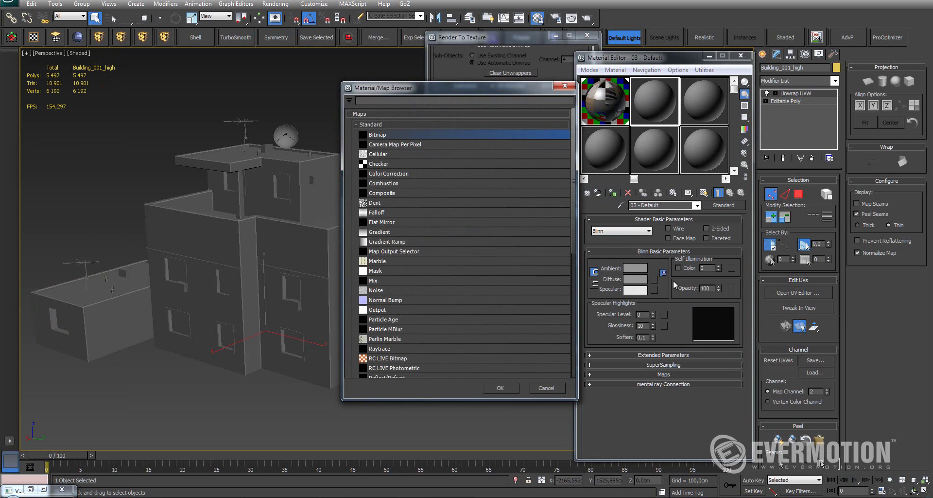
double_click(379, 136)
click(101, 82)
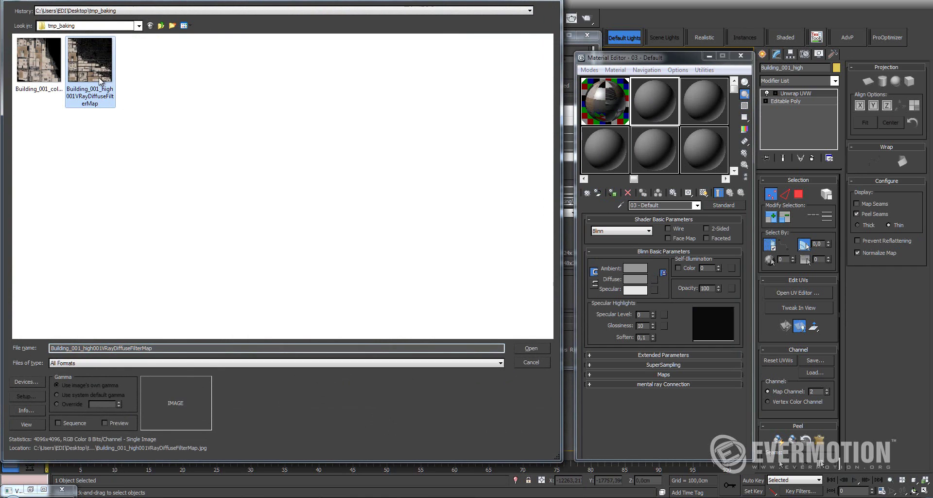
click(41, 64)
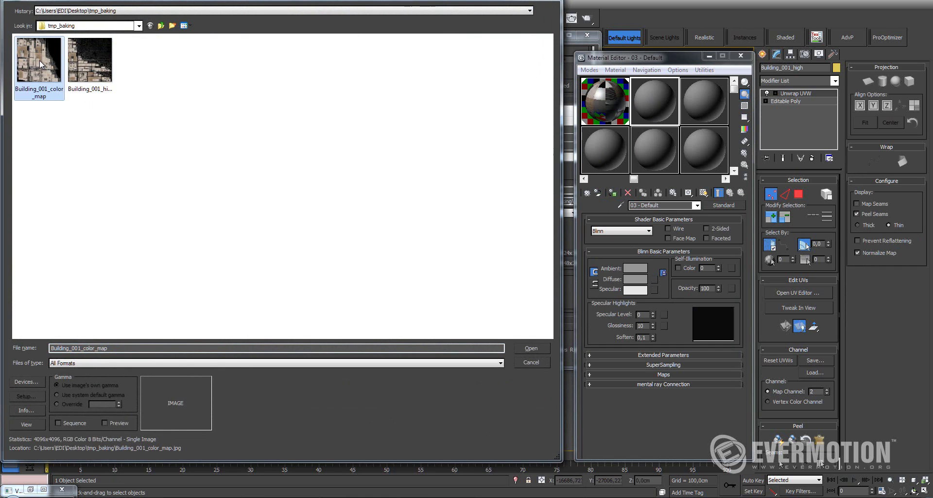
key(Return)
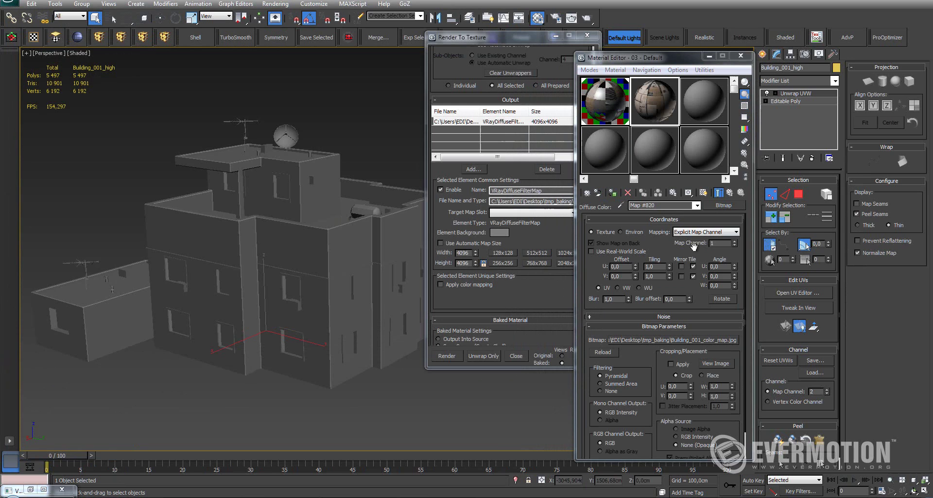
Step: Apply the material to the building, show it in the viewport, and use map channel 2
click(612, 192)
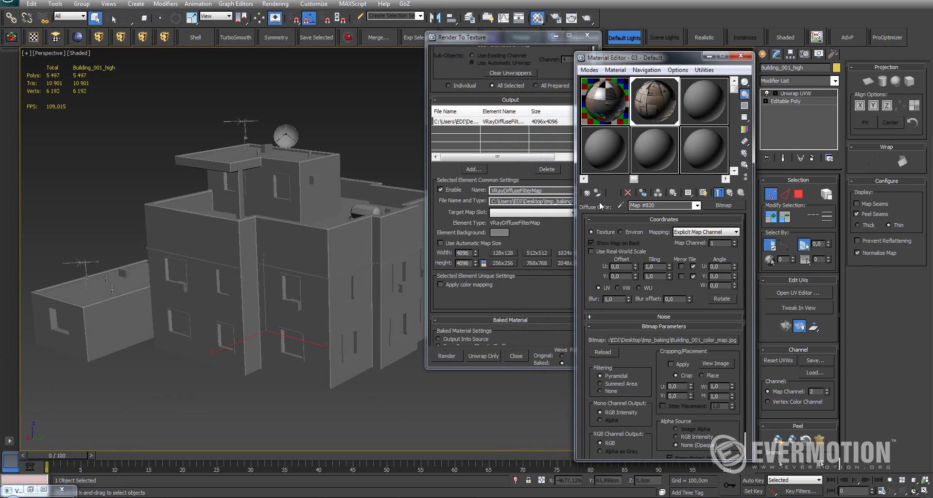
click(703, 193)
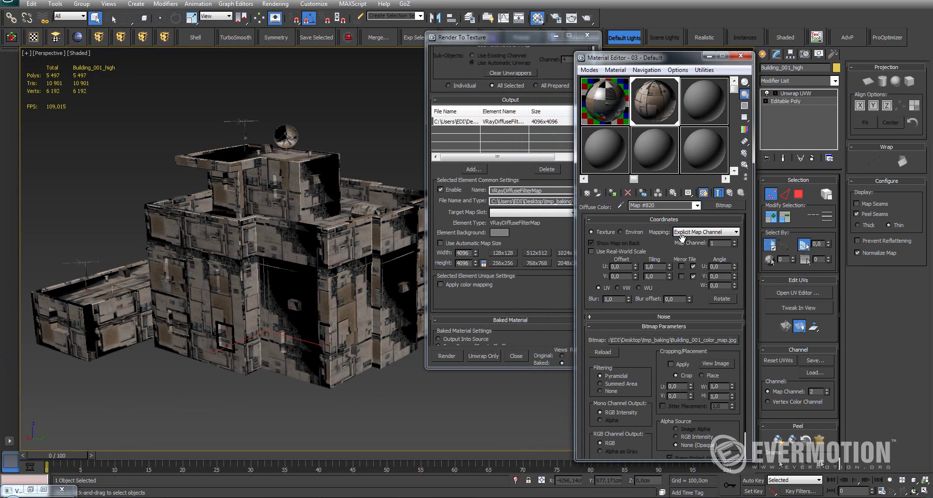
click(735, 242)
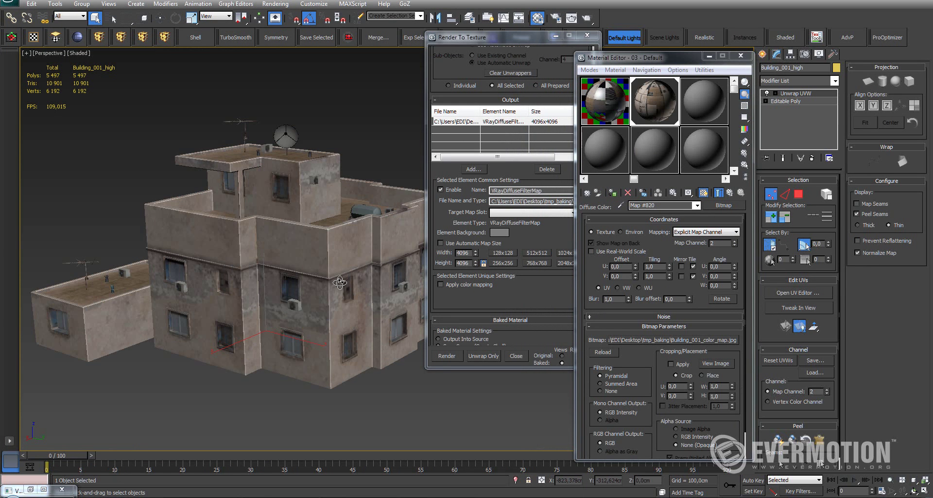
alt+middle_drag(340, 282, 330, 265)
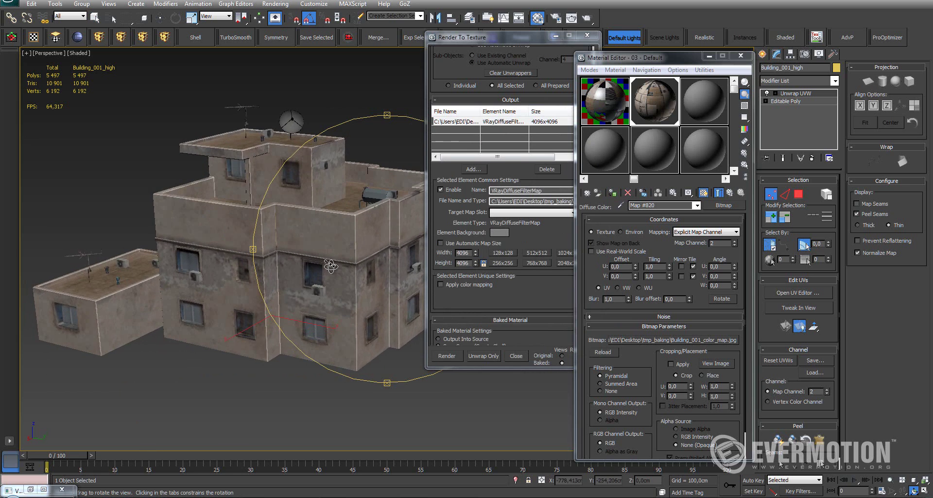
Step: Check the viewport display driver under Customize > Preferences > Viewports, then close Preferences
click(314, 4)
click(355, 160)
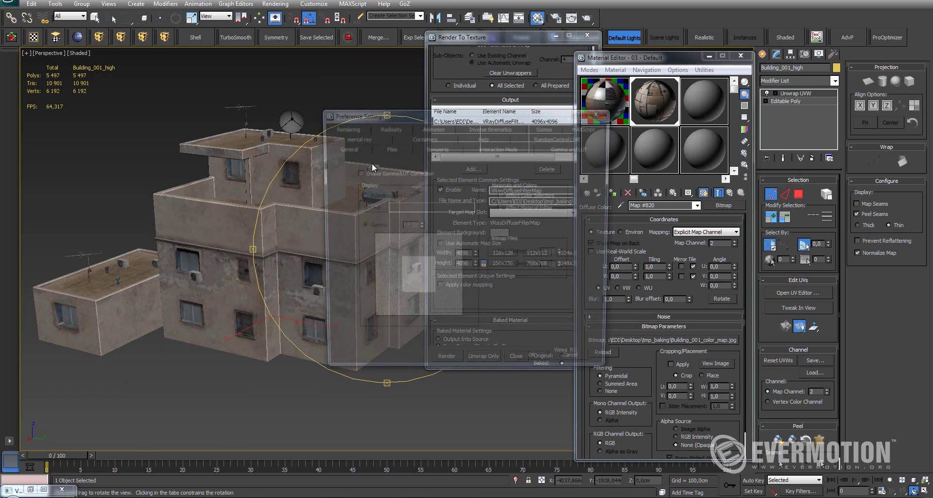
click(389, 335)
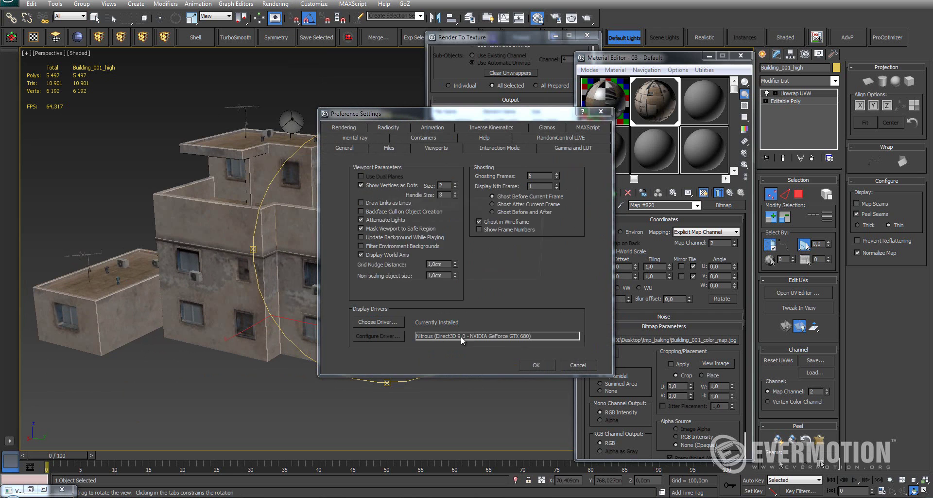
click(495, 275)
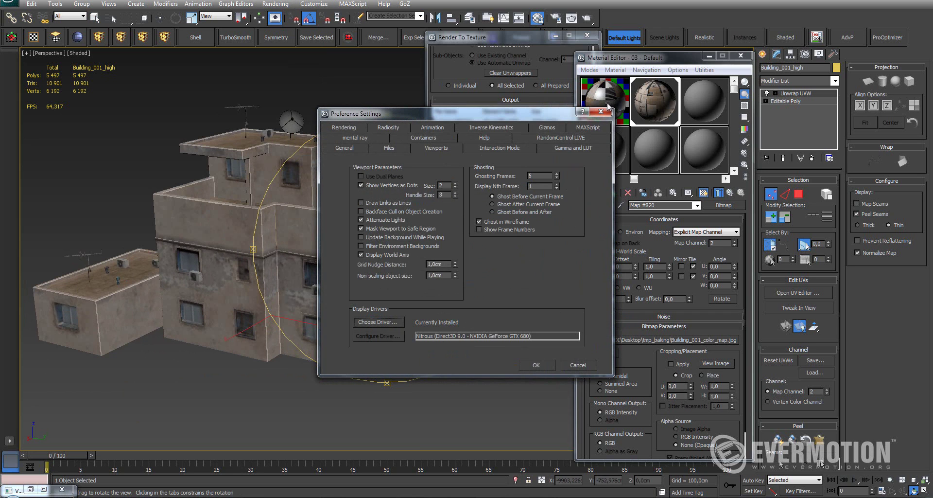
click(536, 365)
Step: On the parent material, switch viewport display to Show Realistic Material and orbit to check the texture
drag(350, 263, 377, 265)
drag(396, 235, 353, 238)
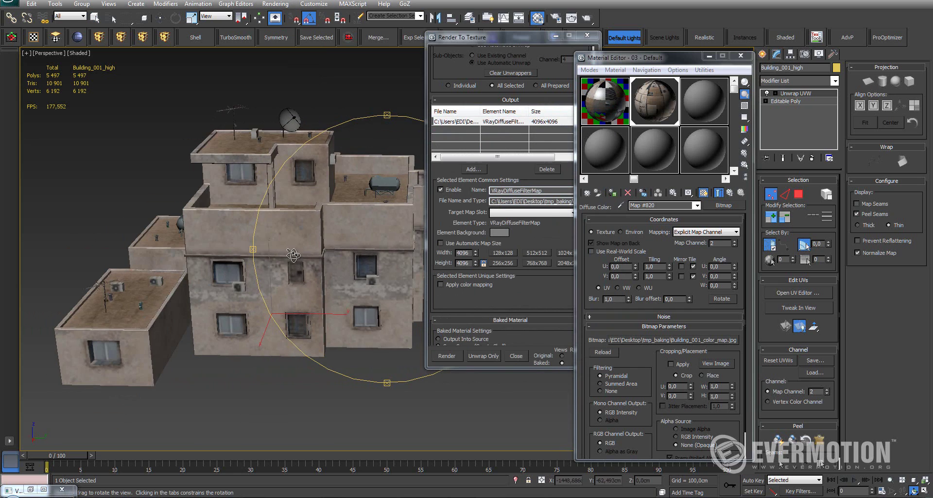
click(719, 193)
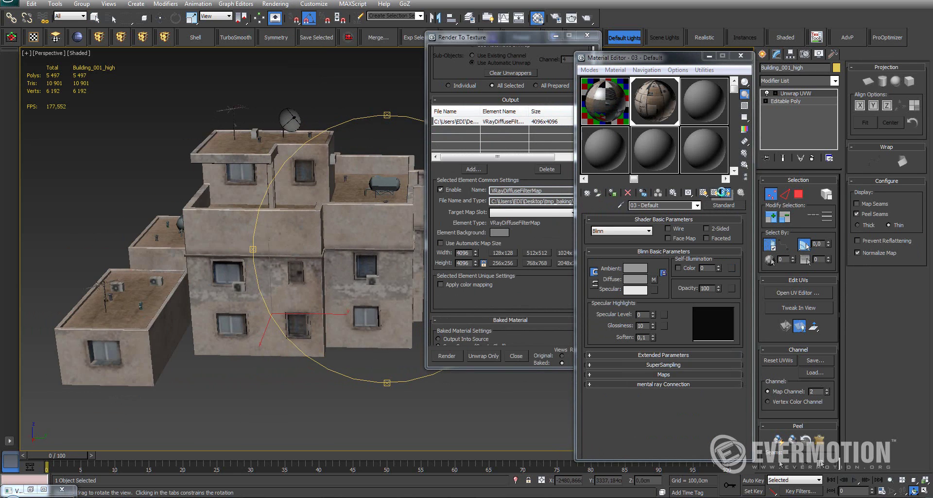
click(723, 192)
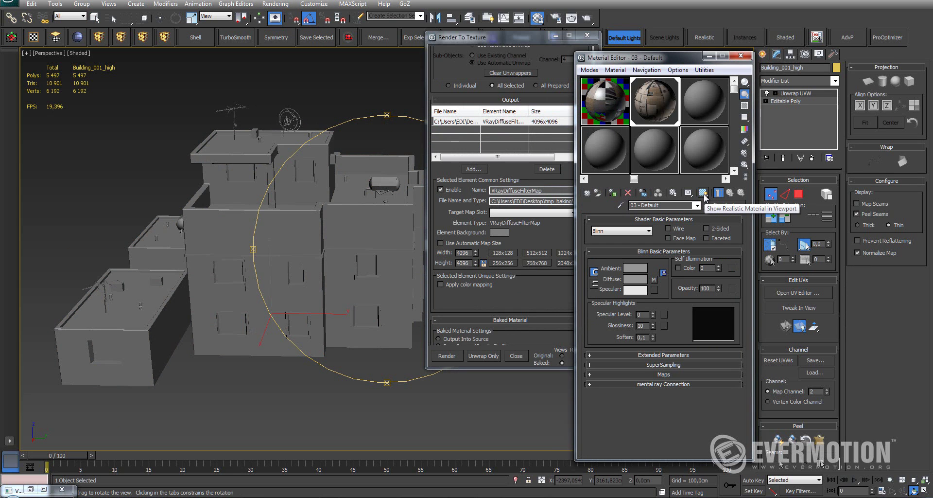
click(703, 193)
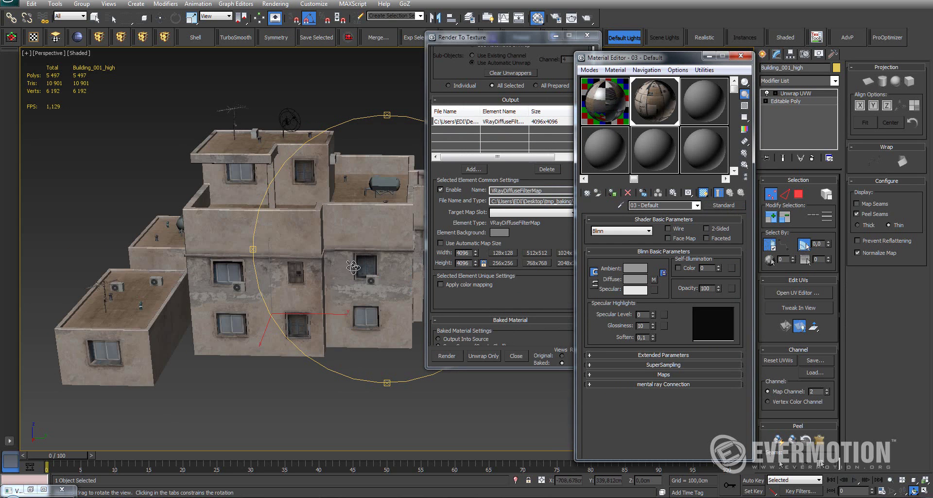
drag(325, 257, 200, 268)
click(654, 279)
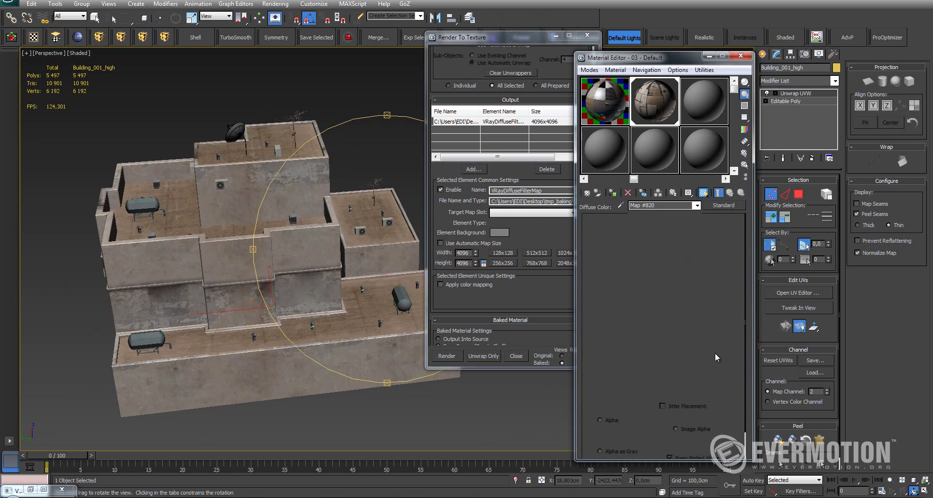
click(715, 363)
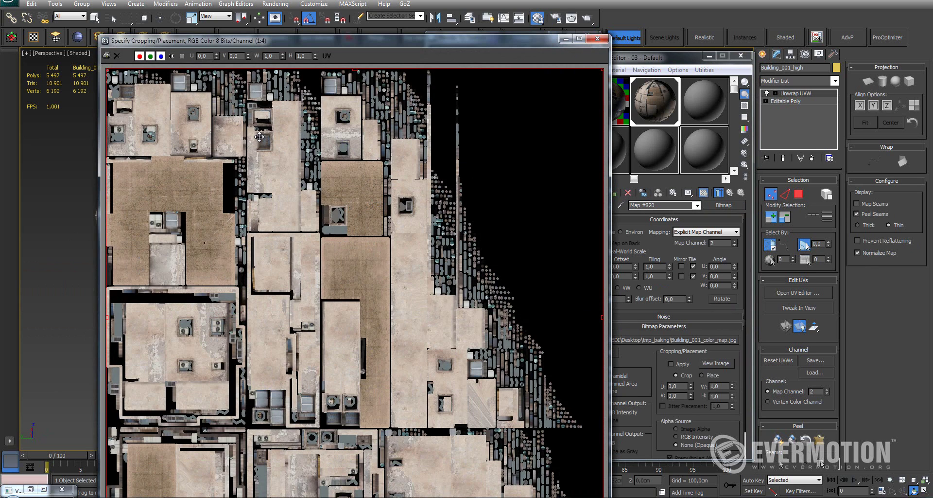
drag(339, 42, 361, 20)
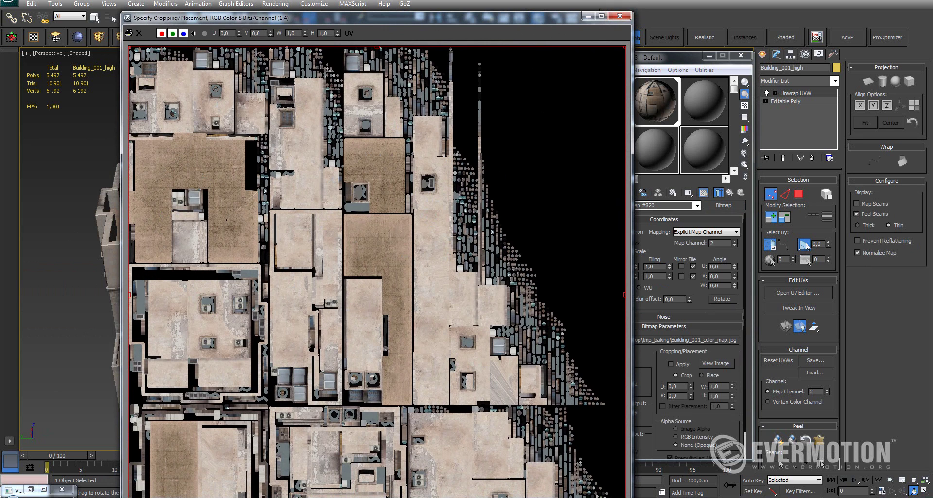
click(620, 16)
drag(276, 267, 314, 242)
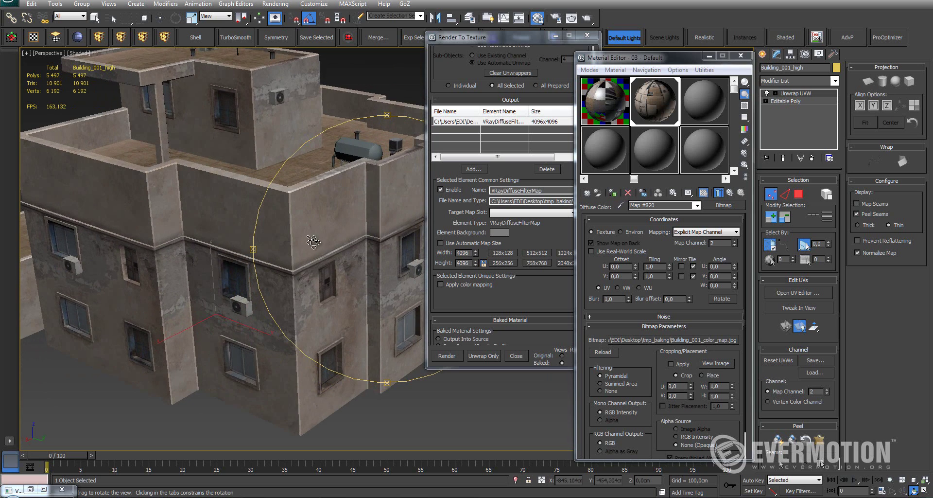
click(715, 363)
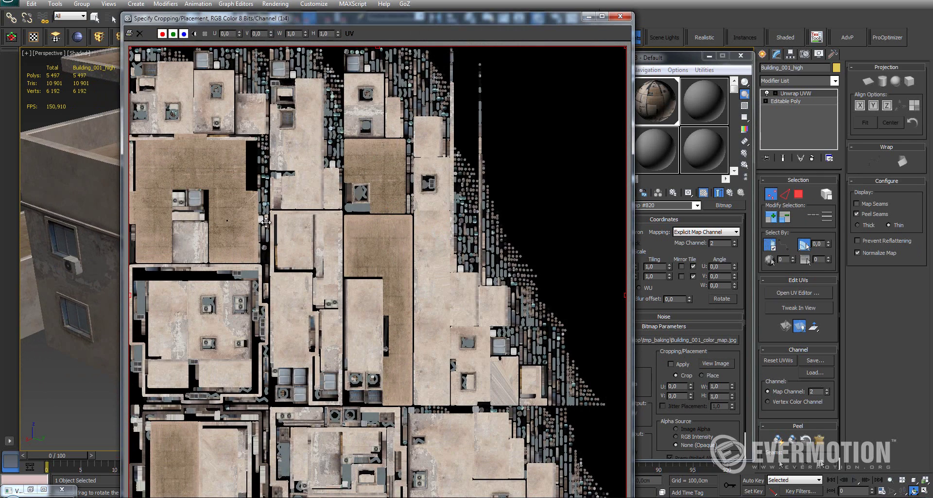
click(621, 17)
drag(377, 203, 363, 244)
right_click(363, 244)
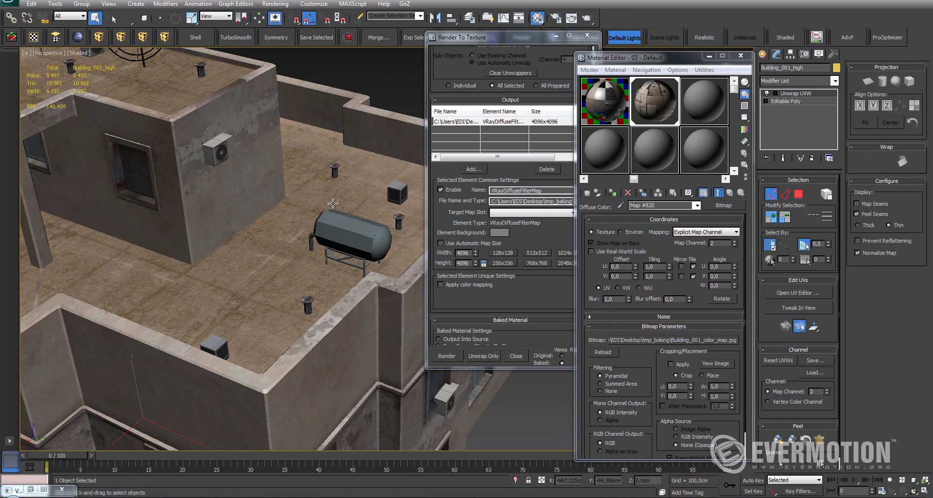
key(ctrl+r)
scroll(333, 203, down, 5)
drag(332, 203, 364, 239)
scroll(340, 264, up, 6)
scroll(354, 275, up, 5)
scroll(363, 235, up, 3)
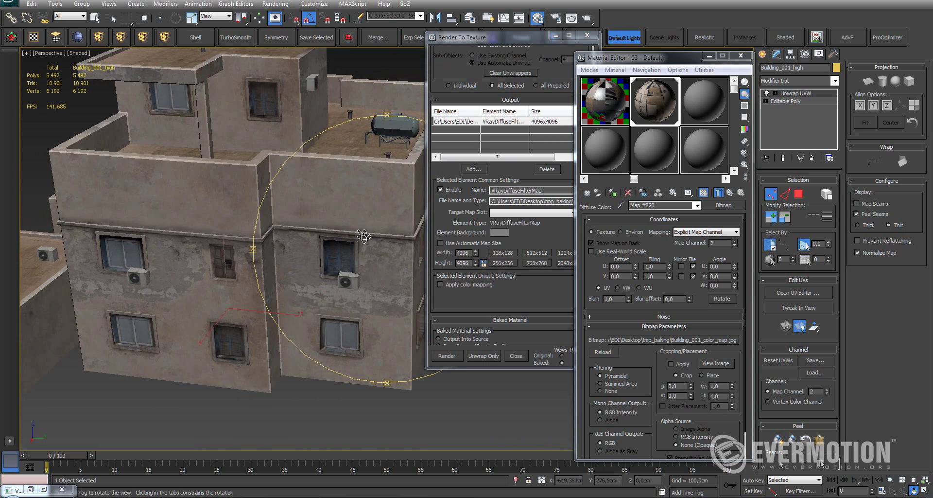
drag(653, 59, 603, 45)
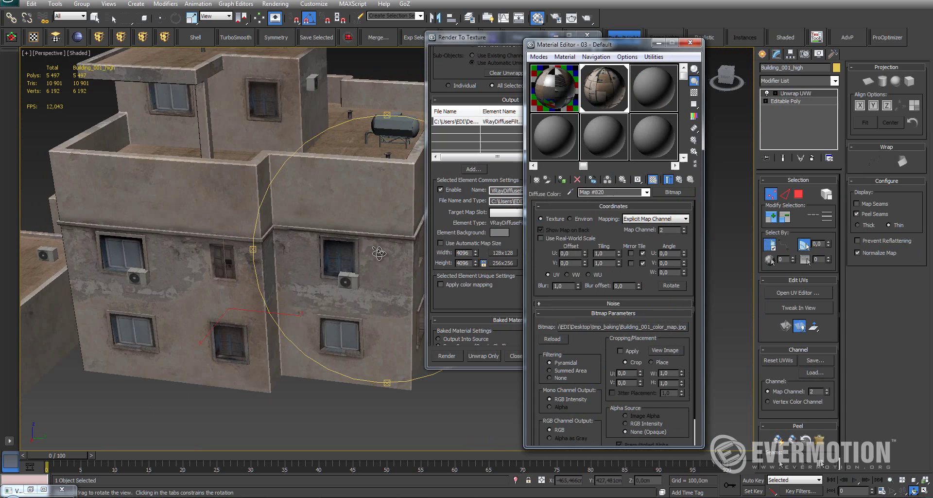
drag(379, 253, 655, 341)
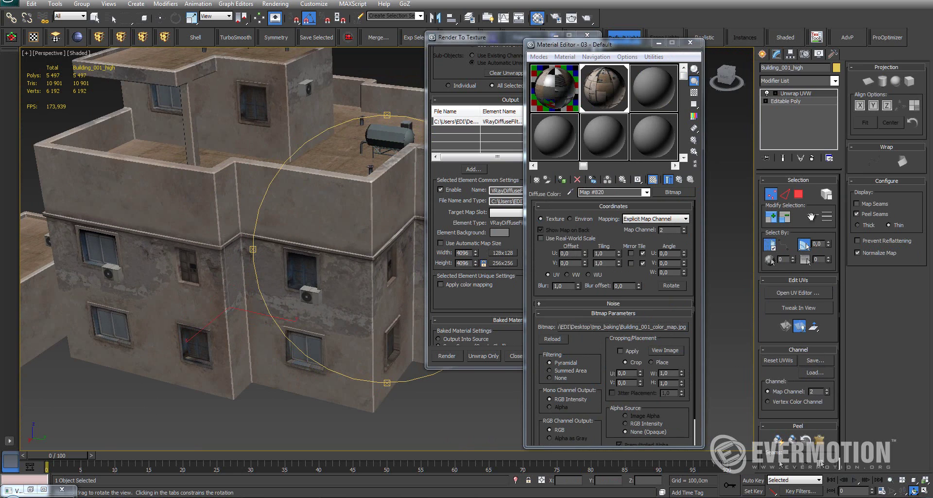
Step: Open the UV Editor and move the building's UVs from map channel 2 to map channel 1
click(801, 294)
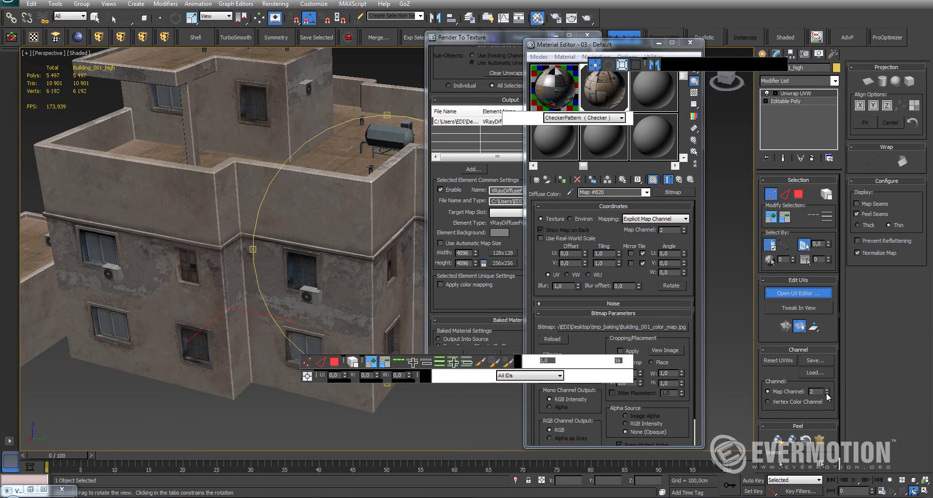
drag(796, 51, 526, 12)
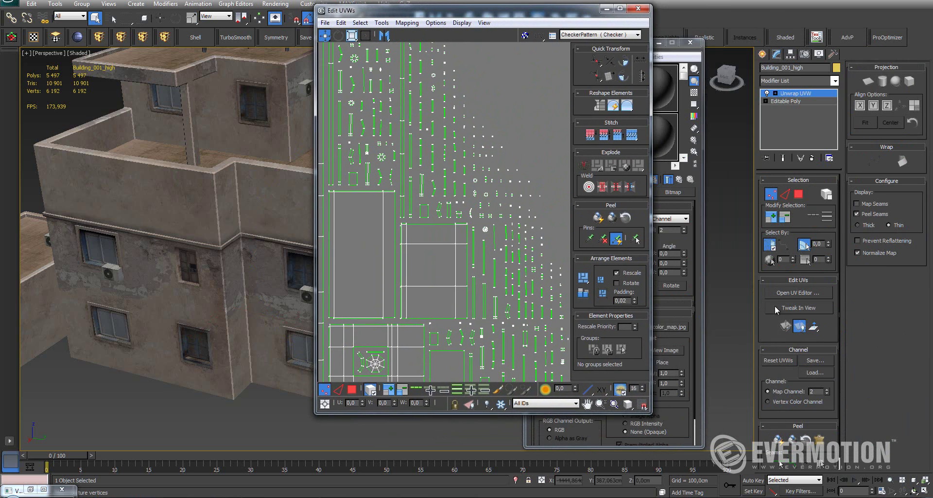
click(827, 393)
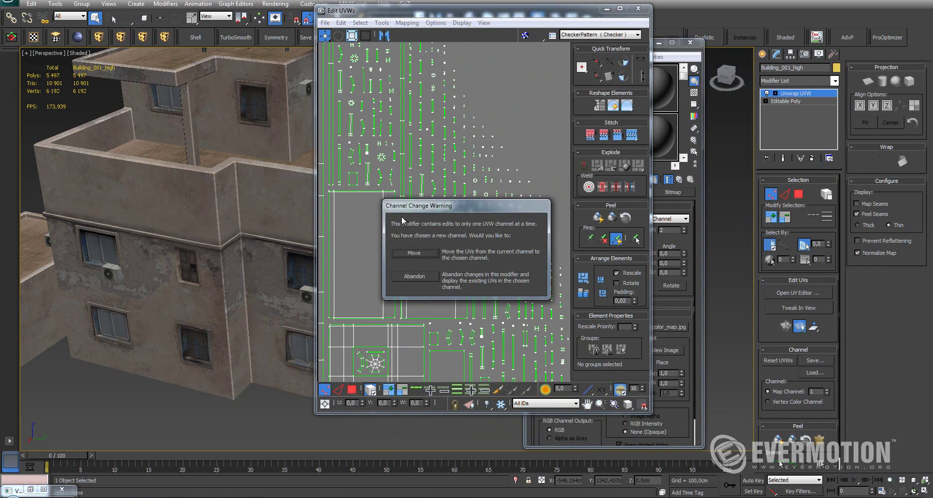
click(418, 254)
scroll(465, 227, down, 4)
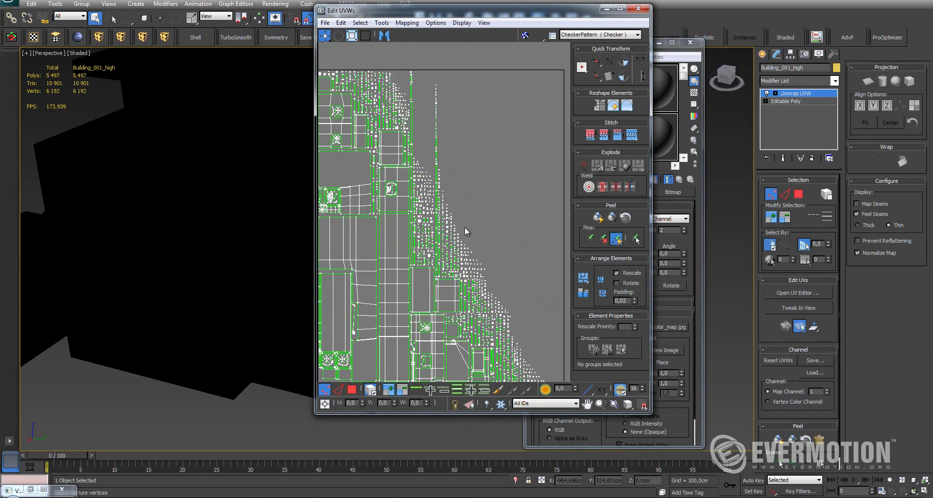
drag(580, 12, 556, 13)
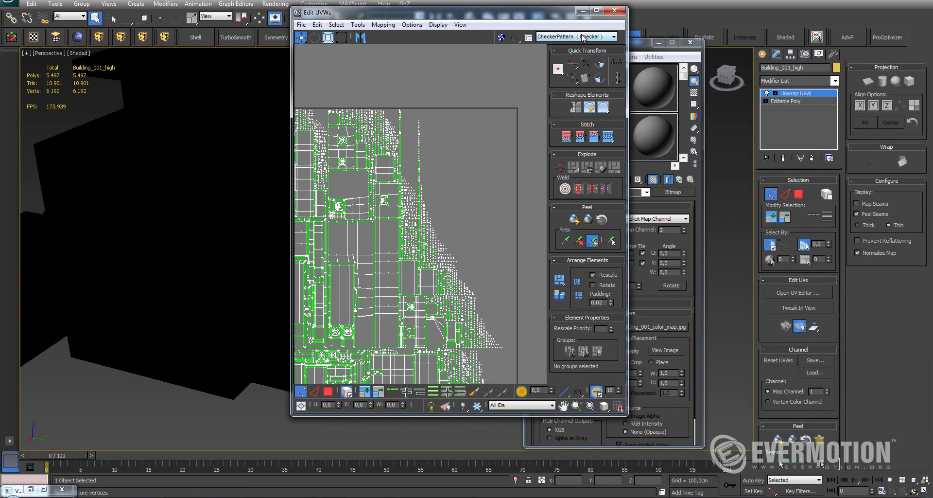
click(12, 38)
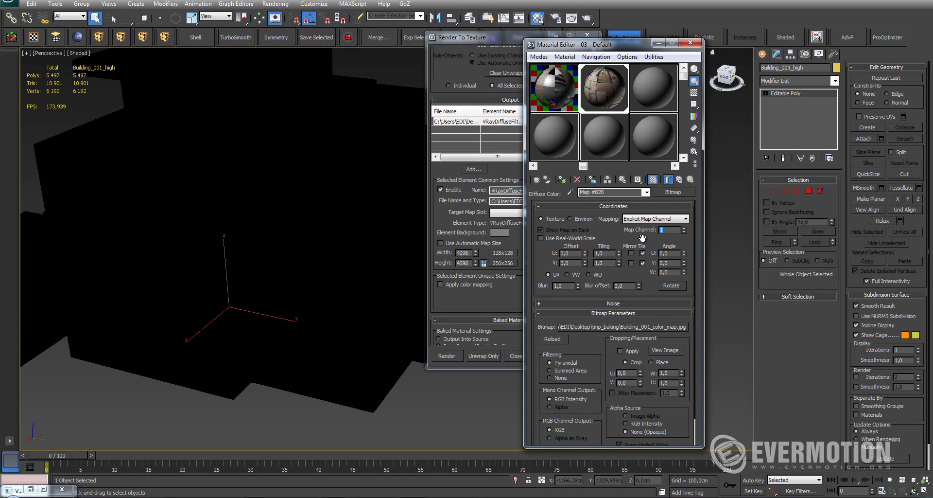
Step: Orbit around Building_001_high from high and low angles to confirm the baked textures display correctly
alt+middle_drag(350, 262, 364, 276)
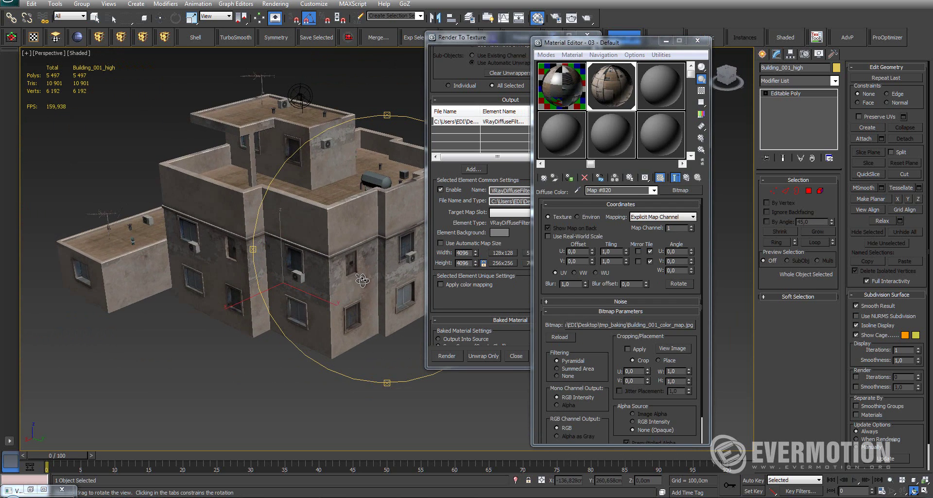
alt+middle_drag(318, 212, 418, 243)
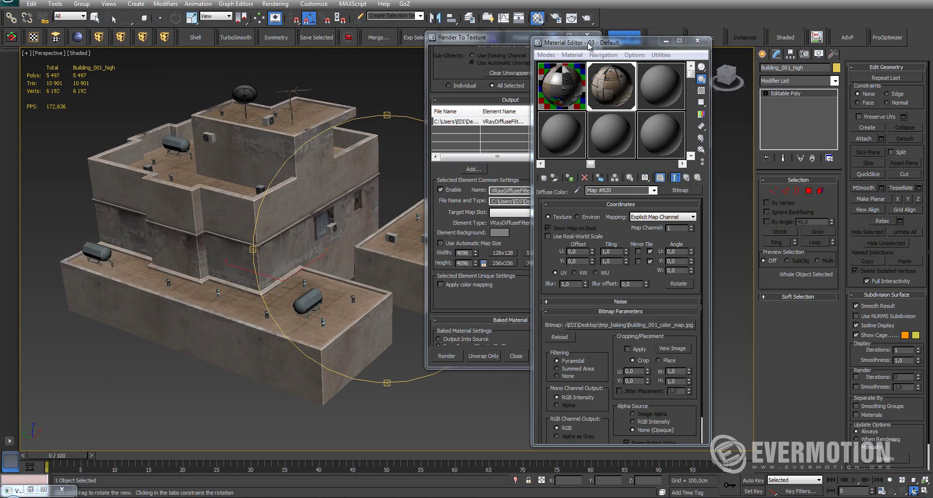
drag(589, 45, 577, 43)
alt+middle_drag(335, 240, 279, 250)
alt+middle_drag(355, 248, 335, 245)
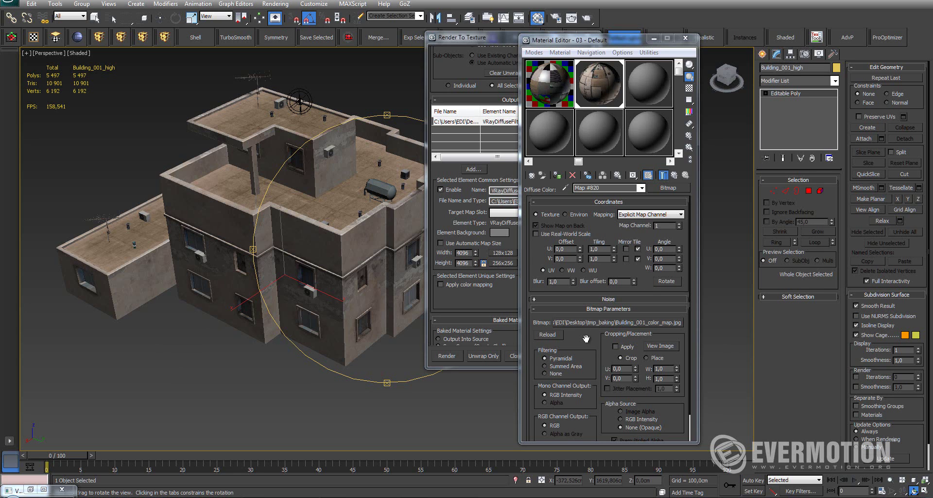
mouse_move(355, 284)
alt+middle_down()
mouse_move(355, 253)
mouse_move(354, 292)
mouse_move(360, 281)
alt+middle_up()
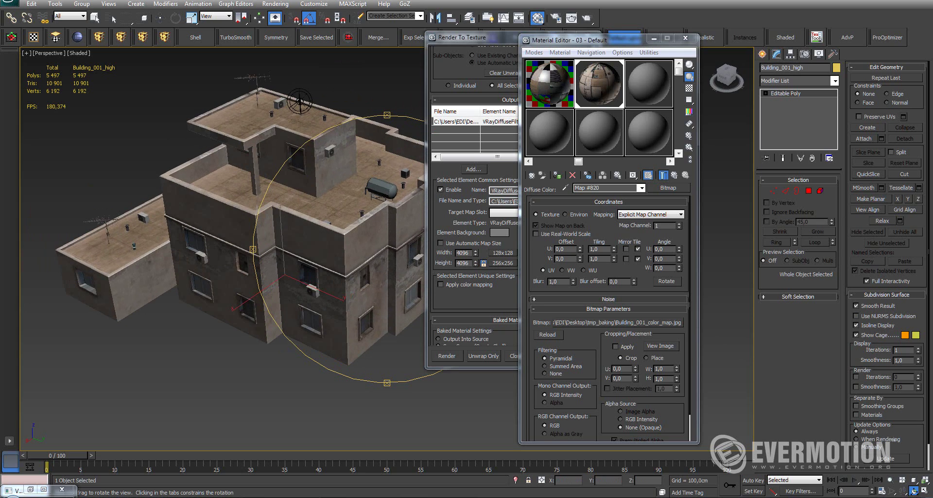